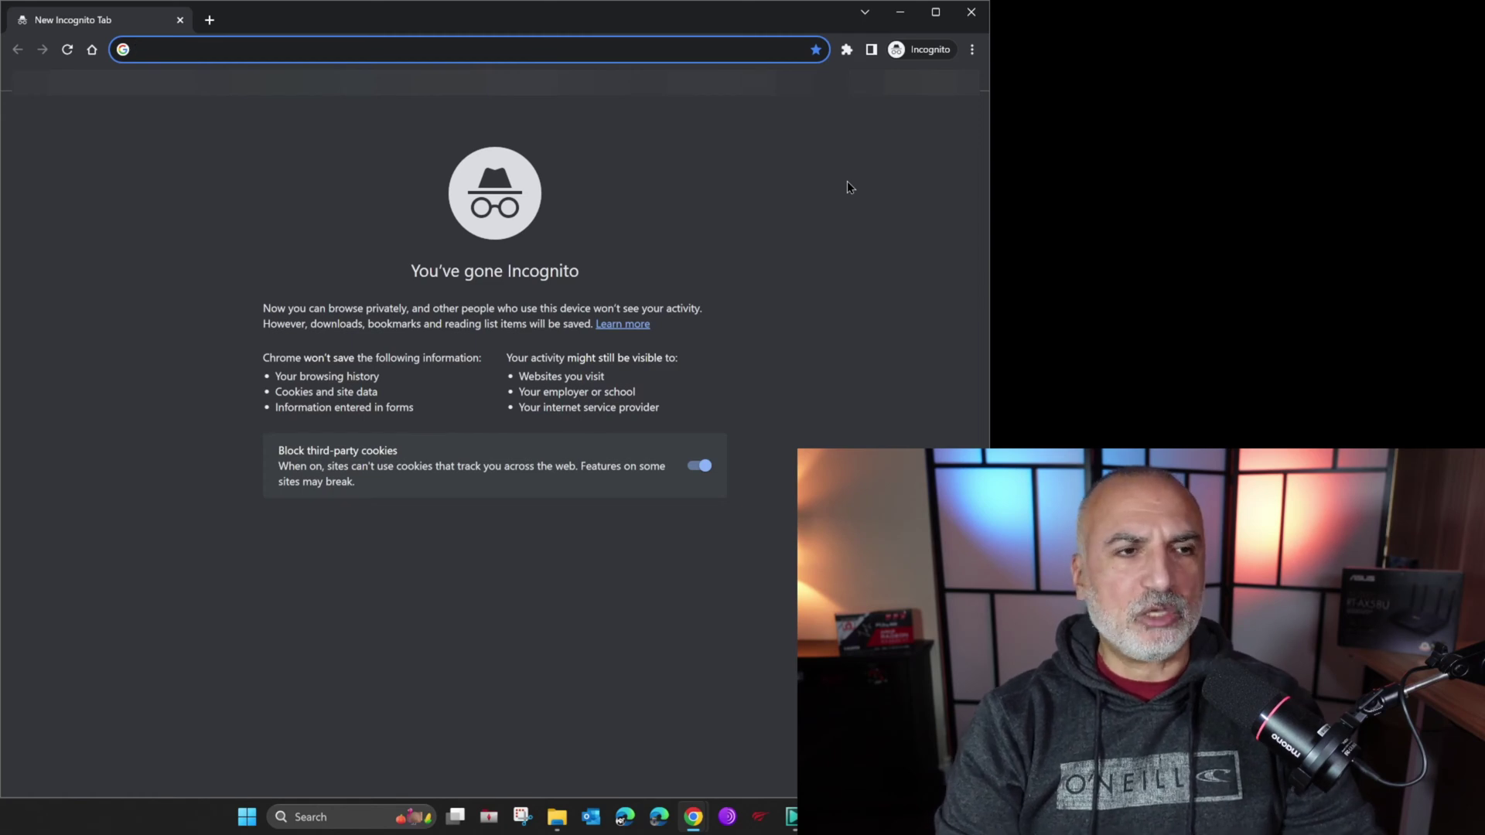
- Load router.asus.com and sign in to the router's admin page
type("rou")
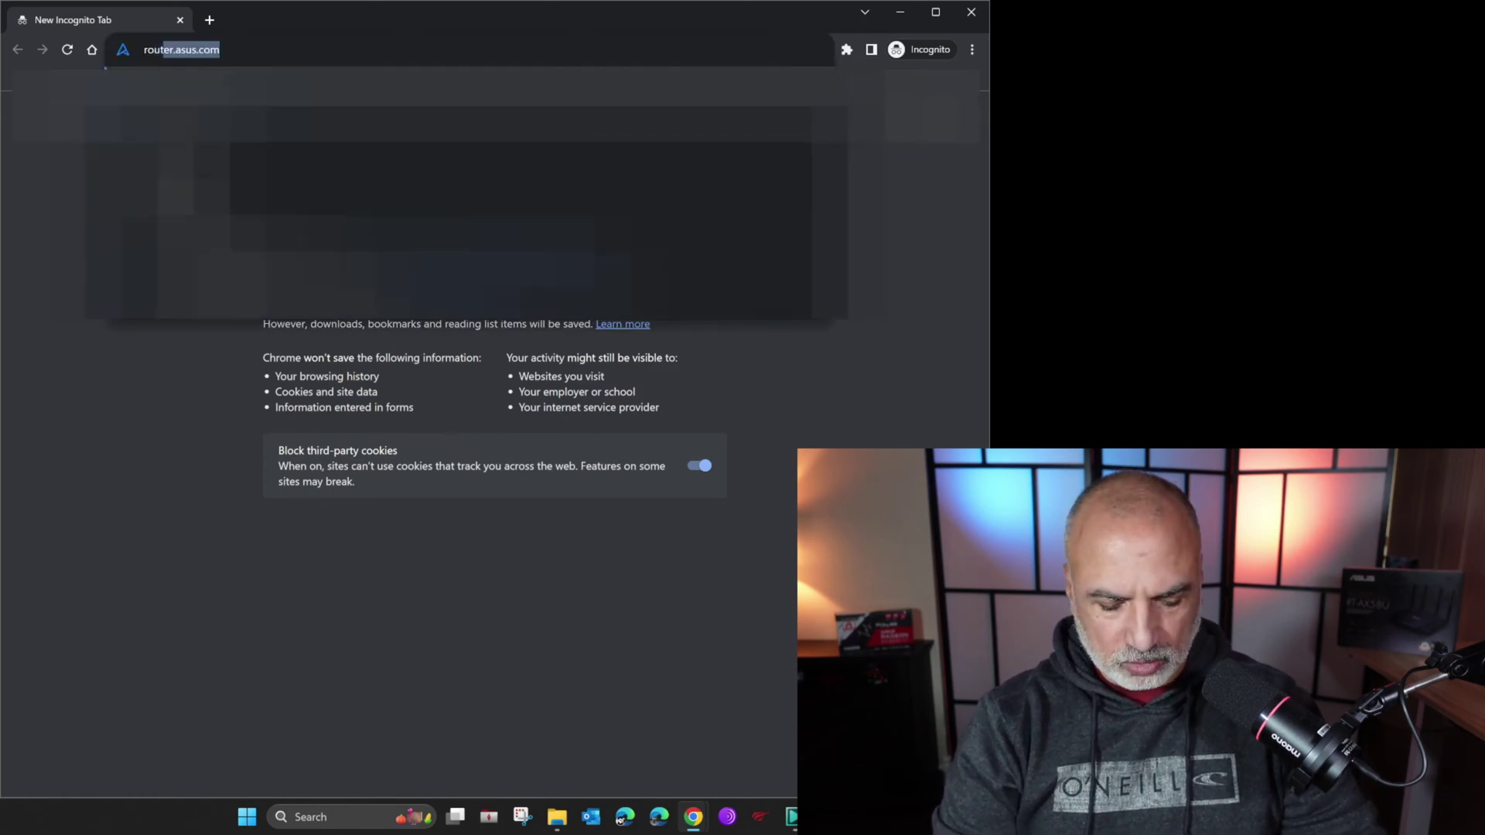
type("ter.asus.com")
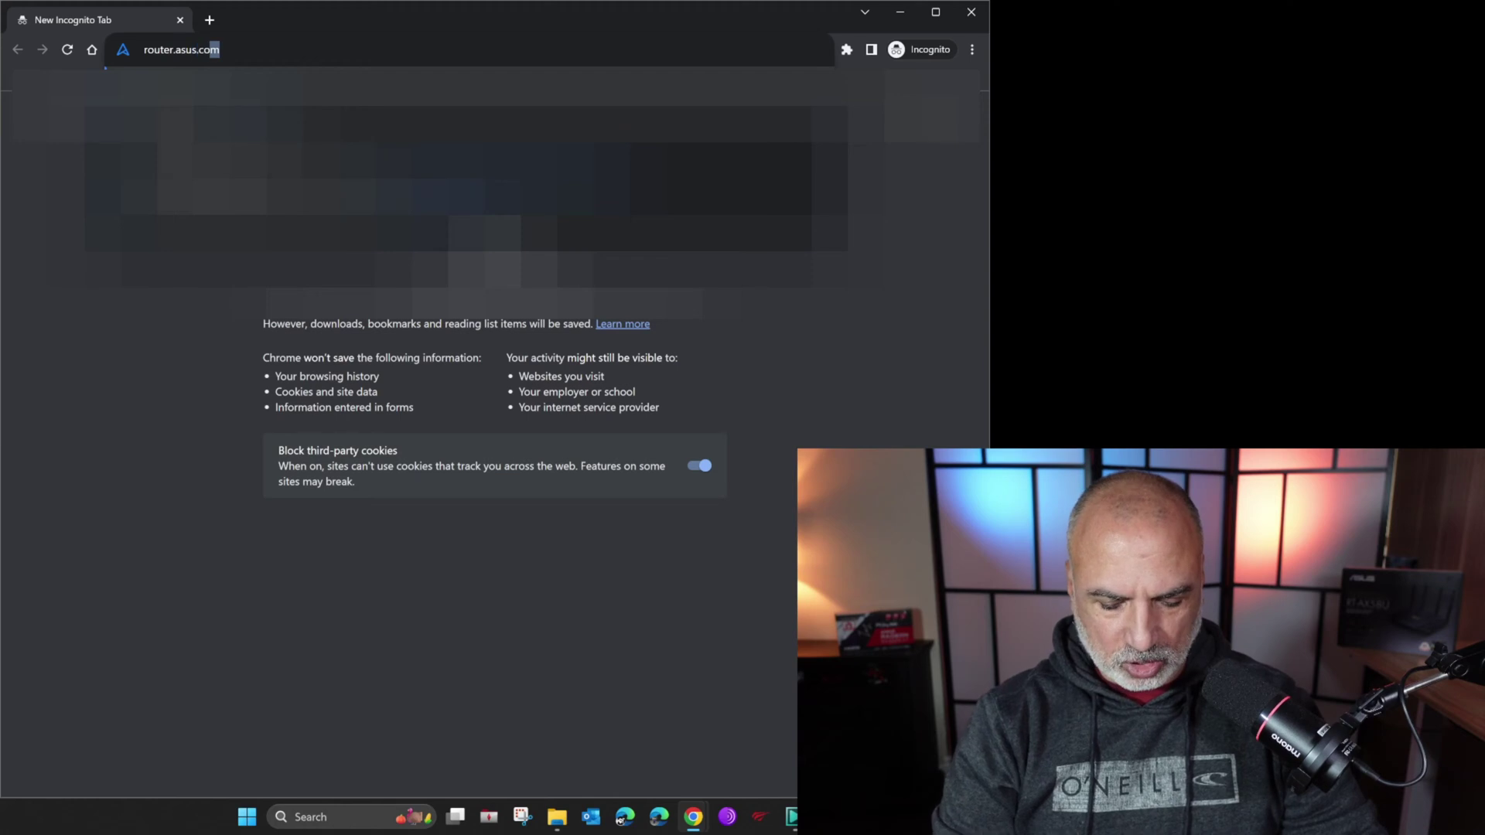
key("Return")
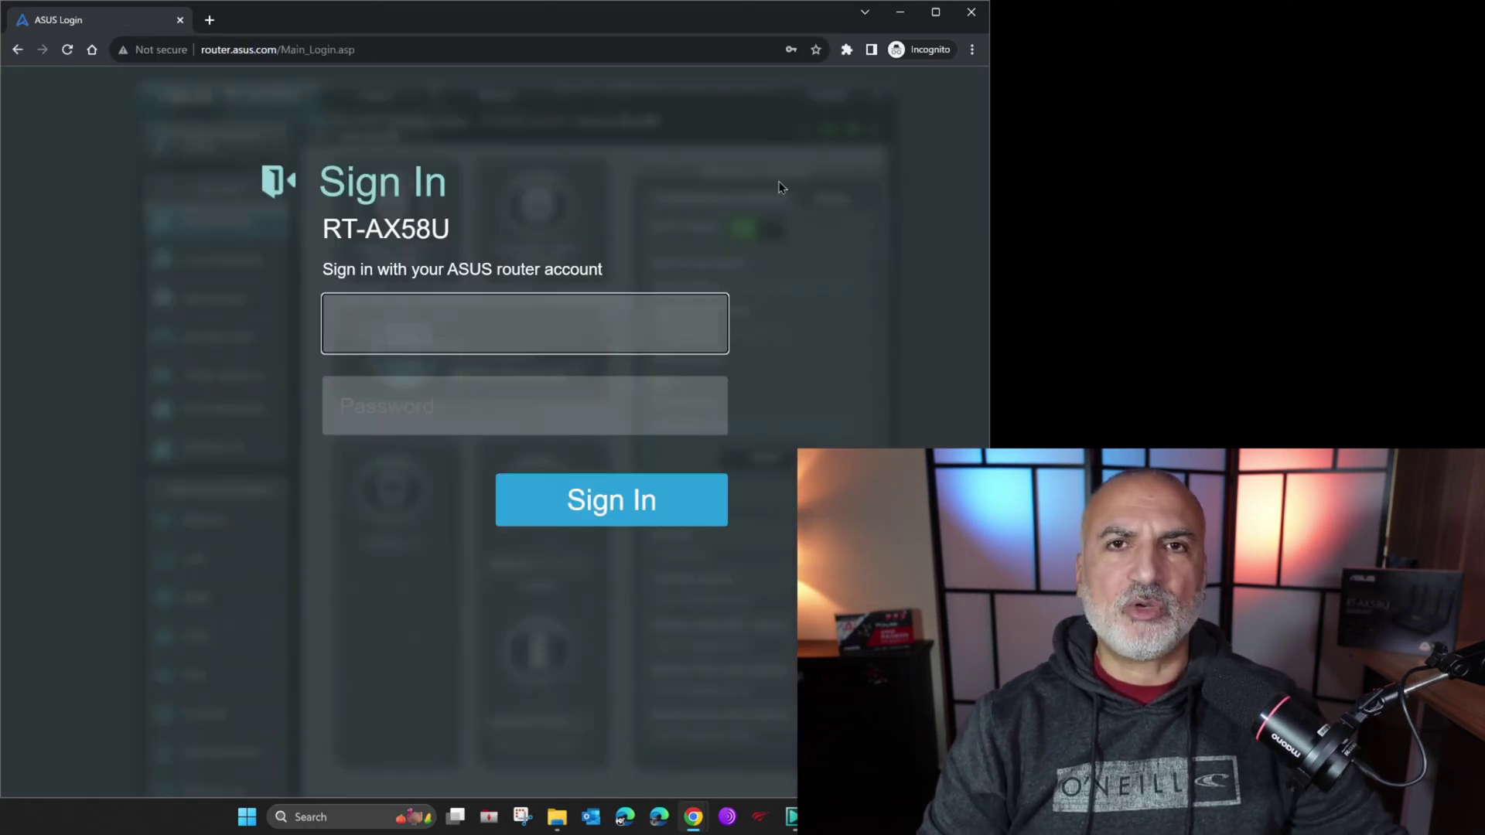
left_click(590, 505)
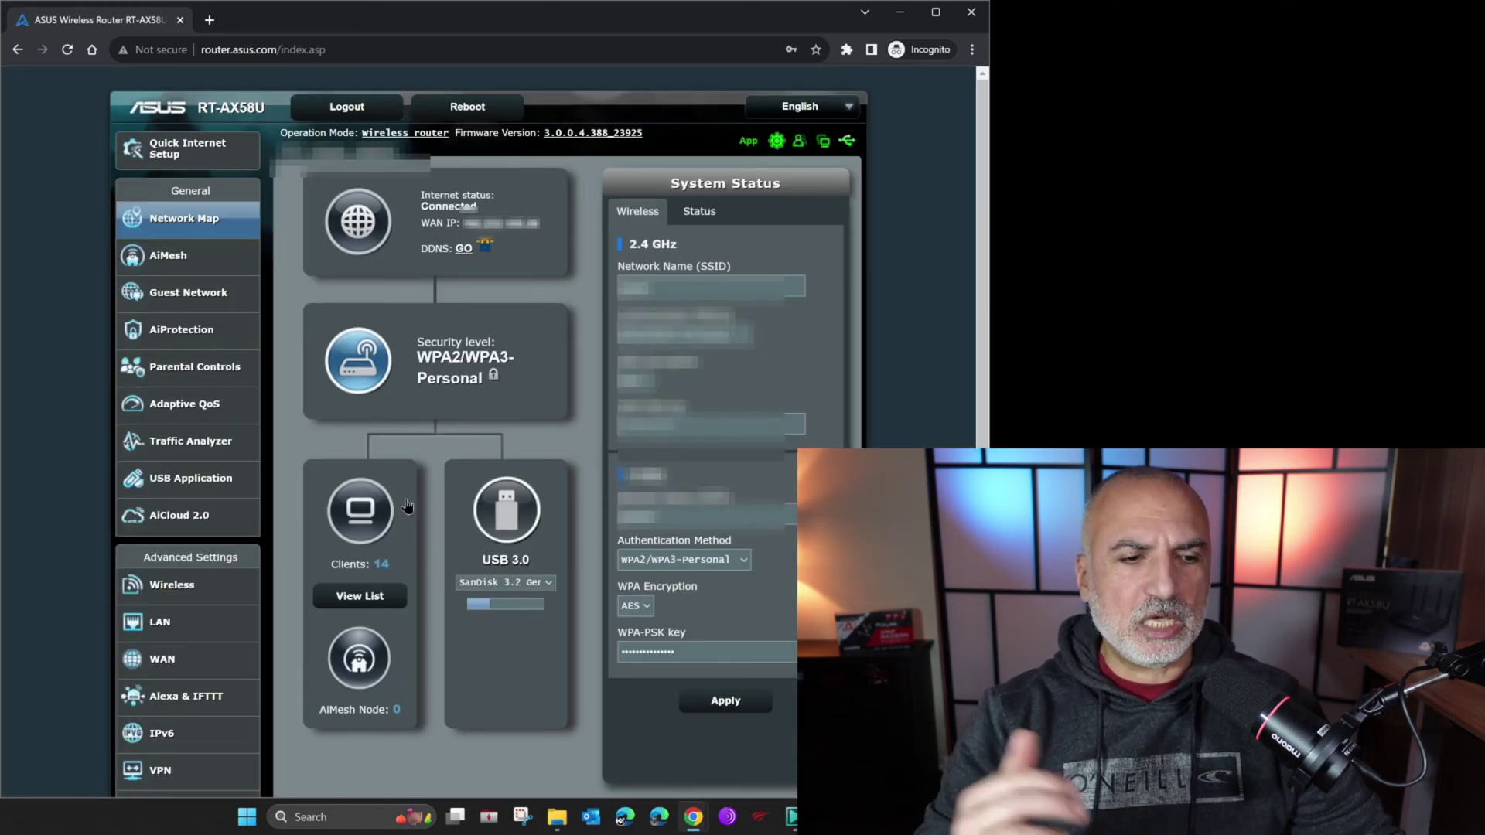
- In WAN > DDNS, set Enable the DDNS Client to Yes
left_click(161, 665)
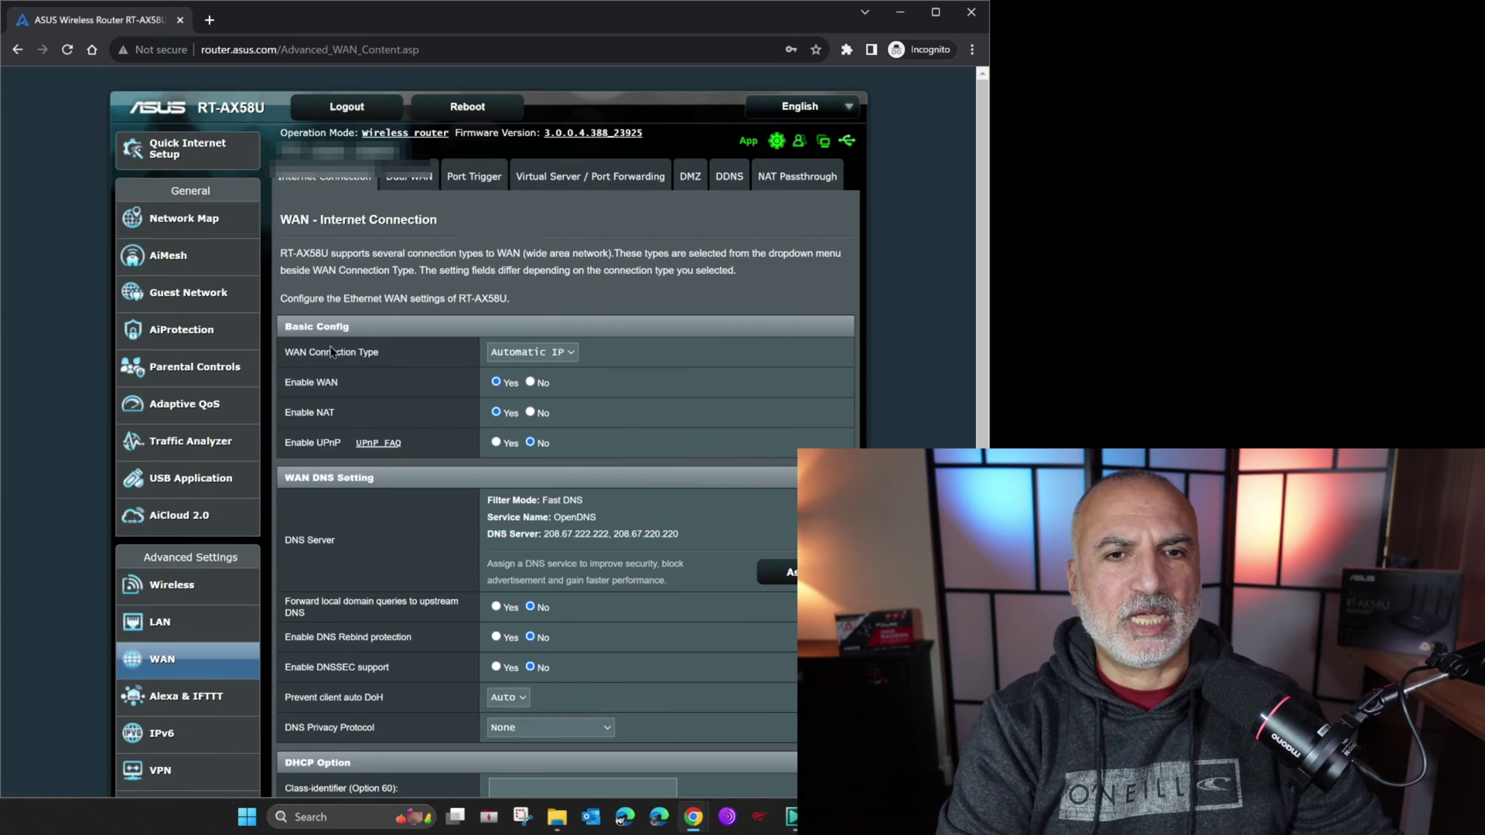
left_click(729, 184)
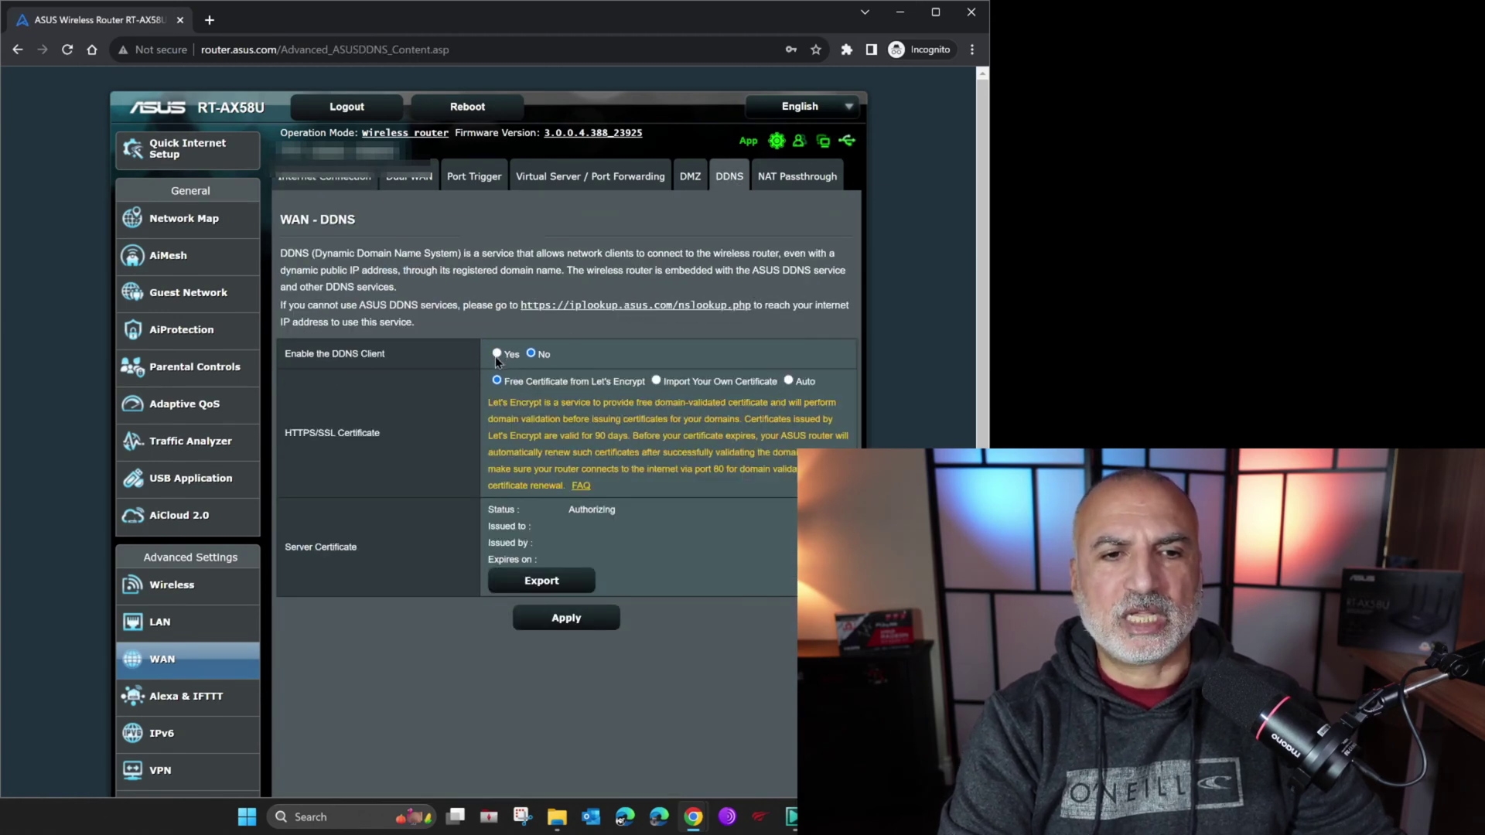
left_click(497, 354)
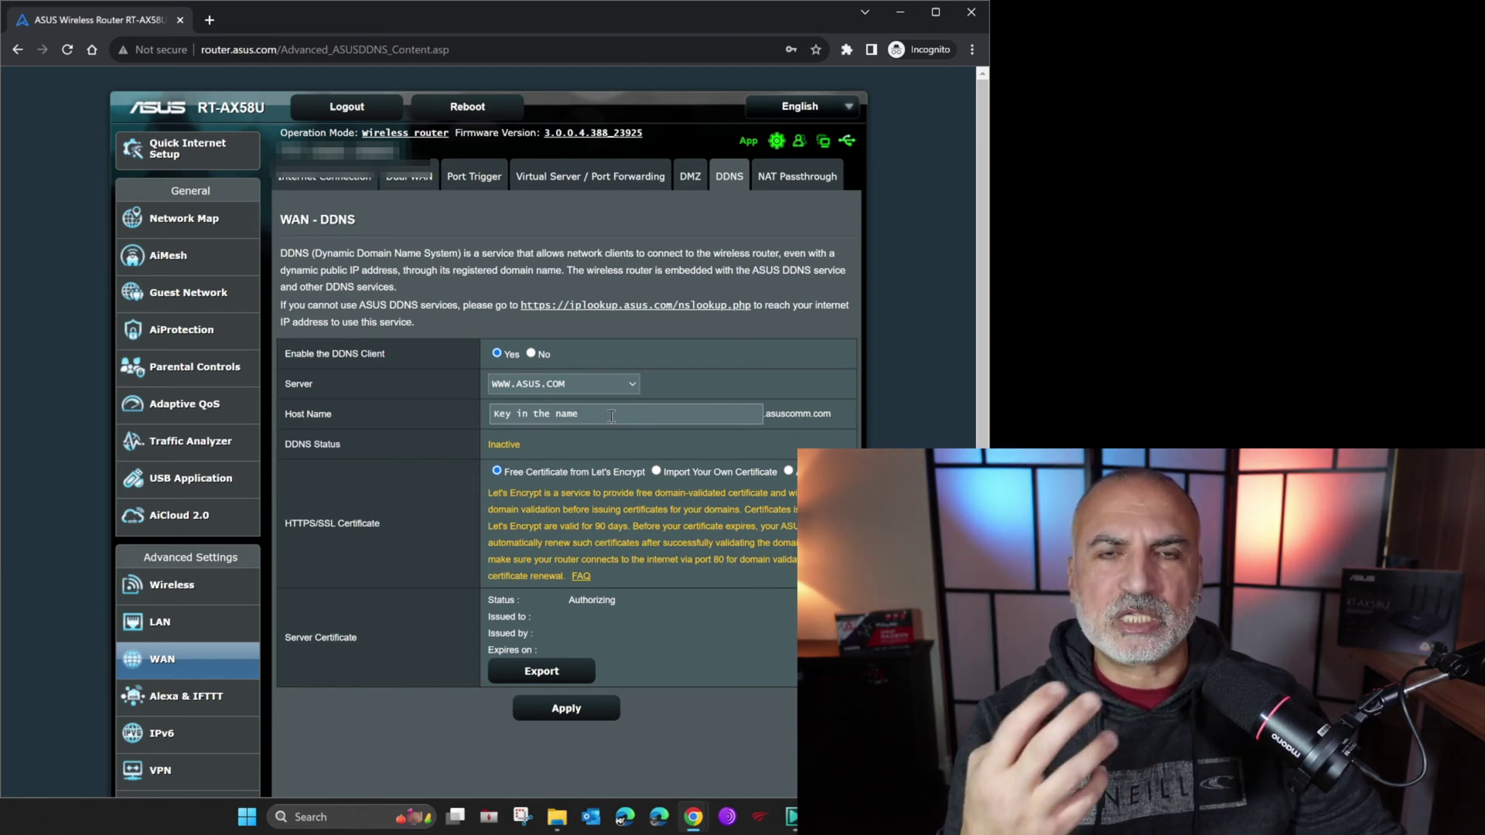
- Replace the Host Name placeholder with ksthome
left_click_drag(611, 416, 477, 461)
type("k")
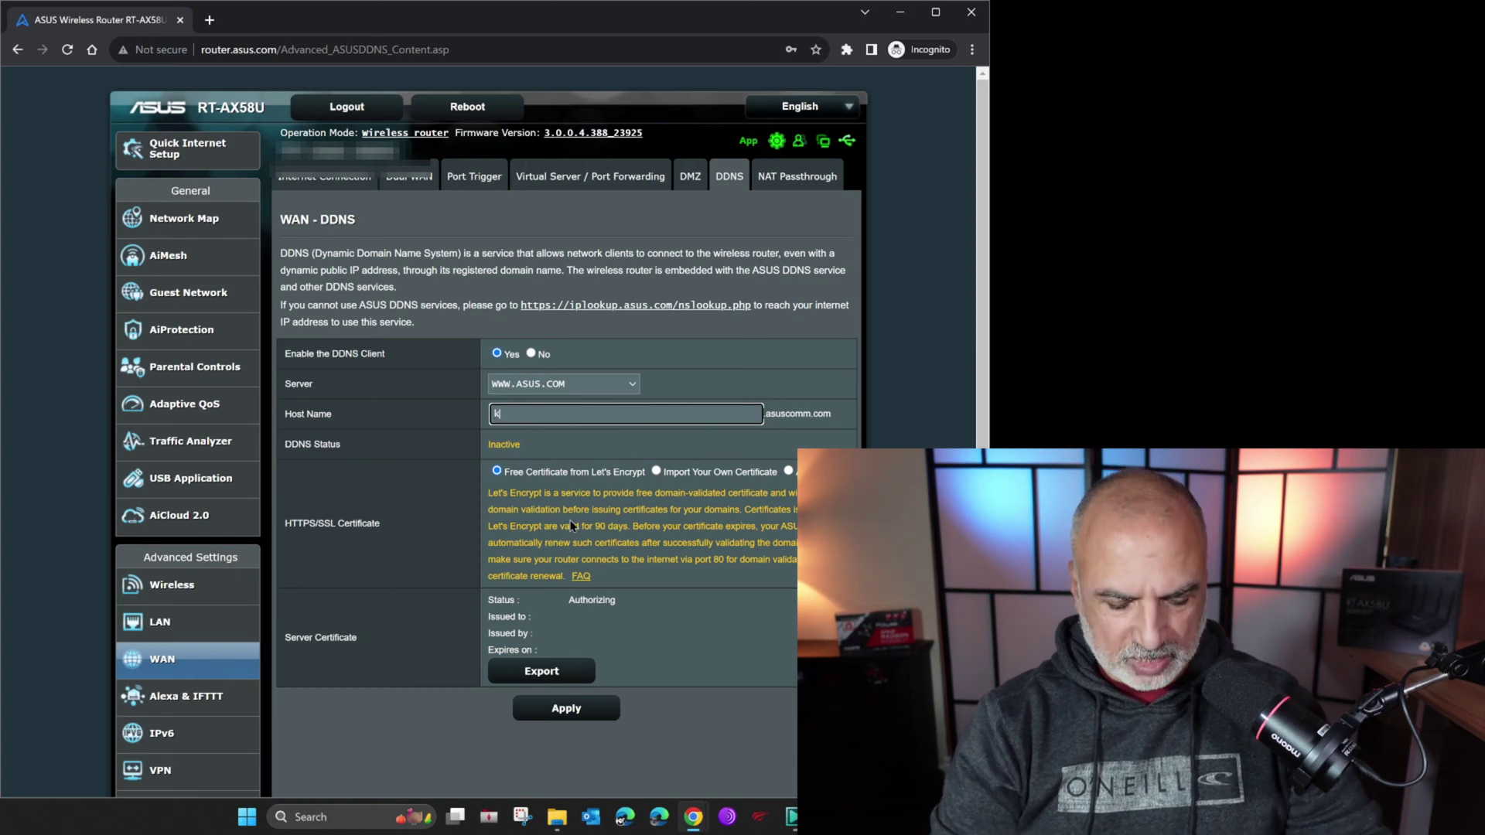
type("sthome")
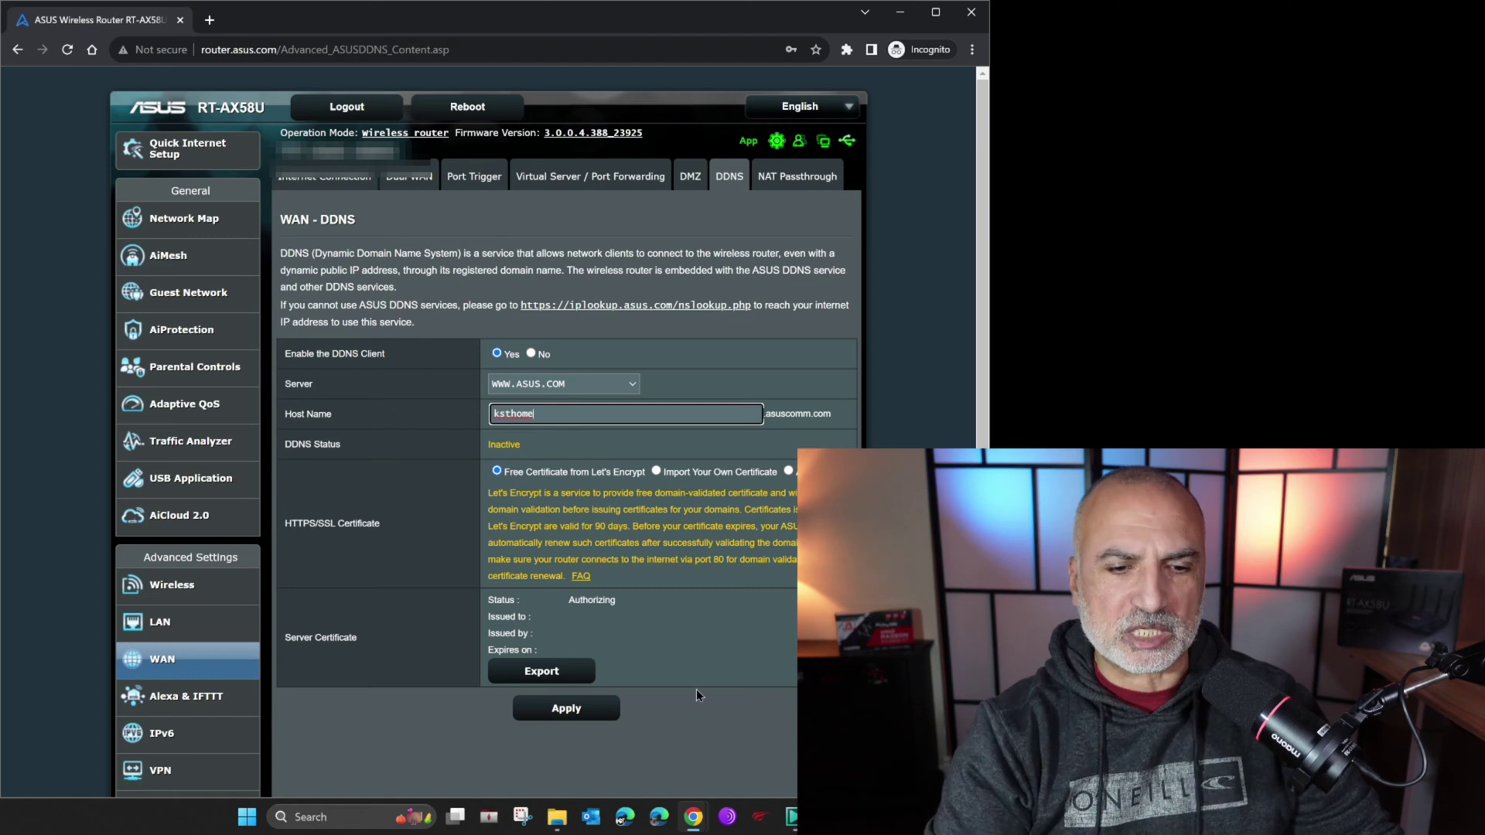
- Apply ksthome; when it is already registered, change the host name to ksthome10 and apply again
left_click(564, 711)
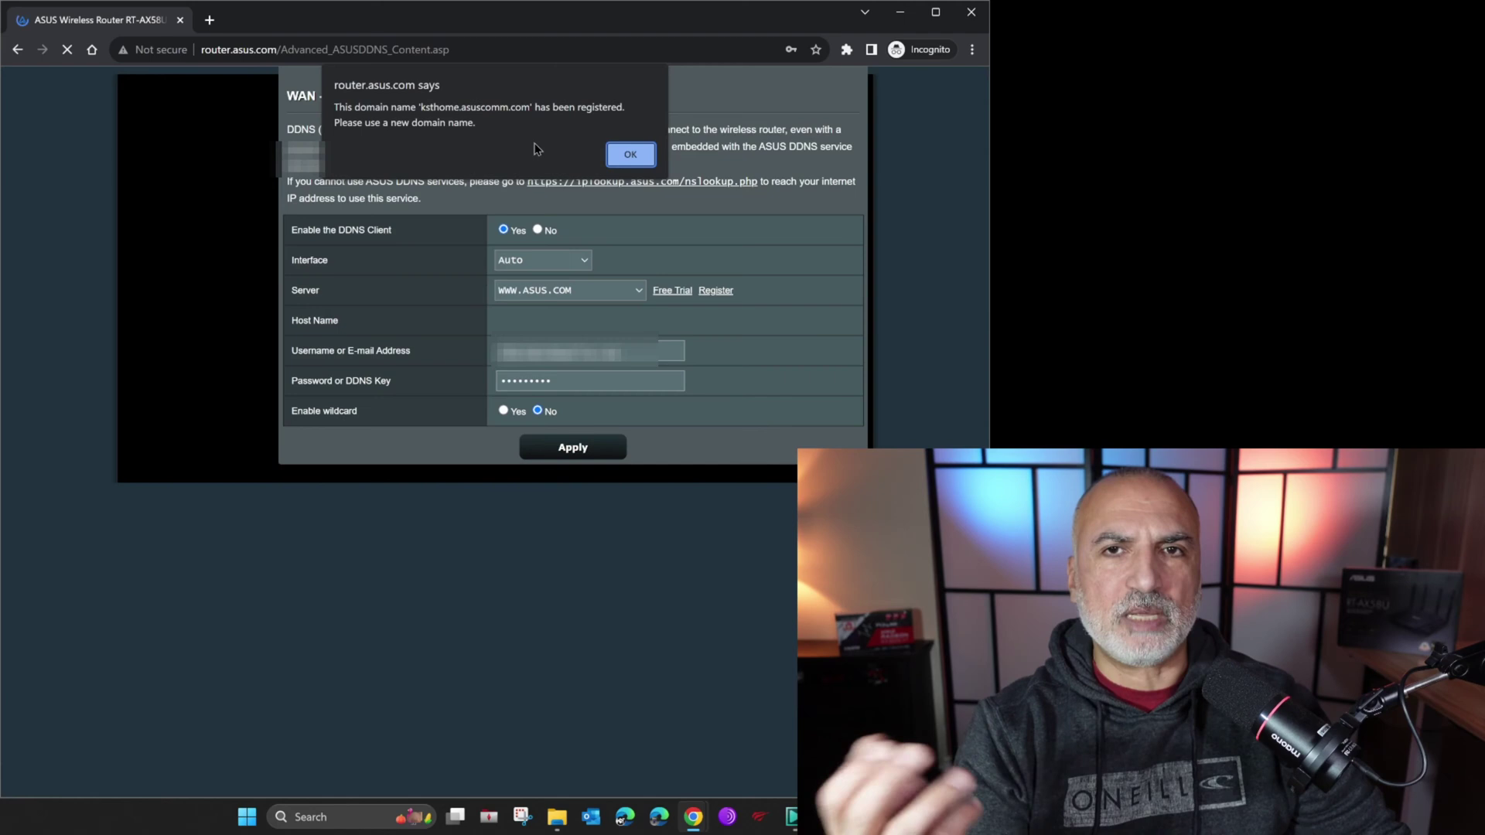
left_click(629, 155)
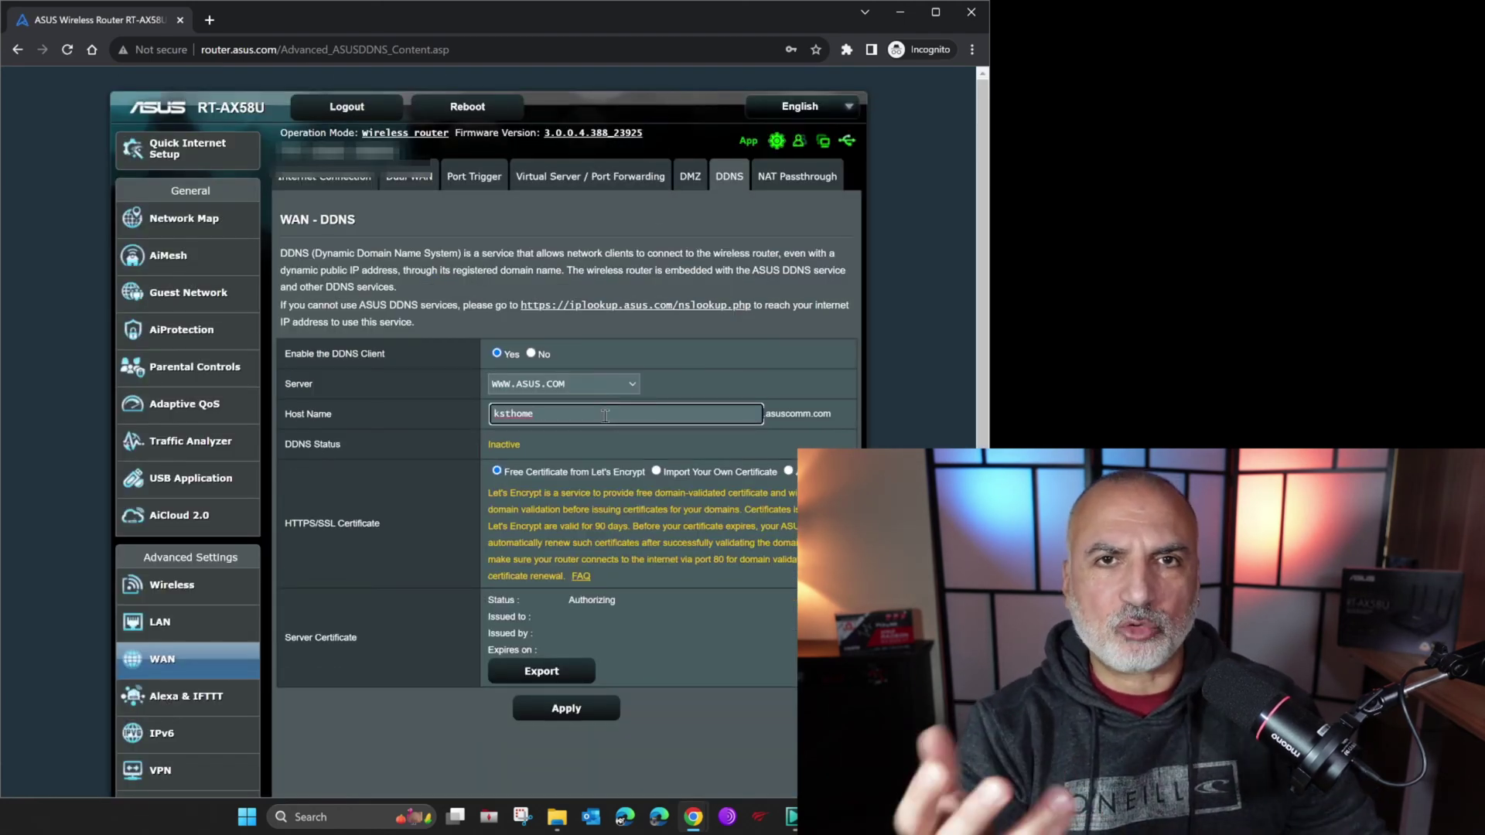
type("10")
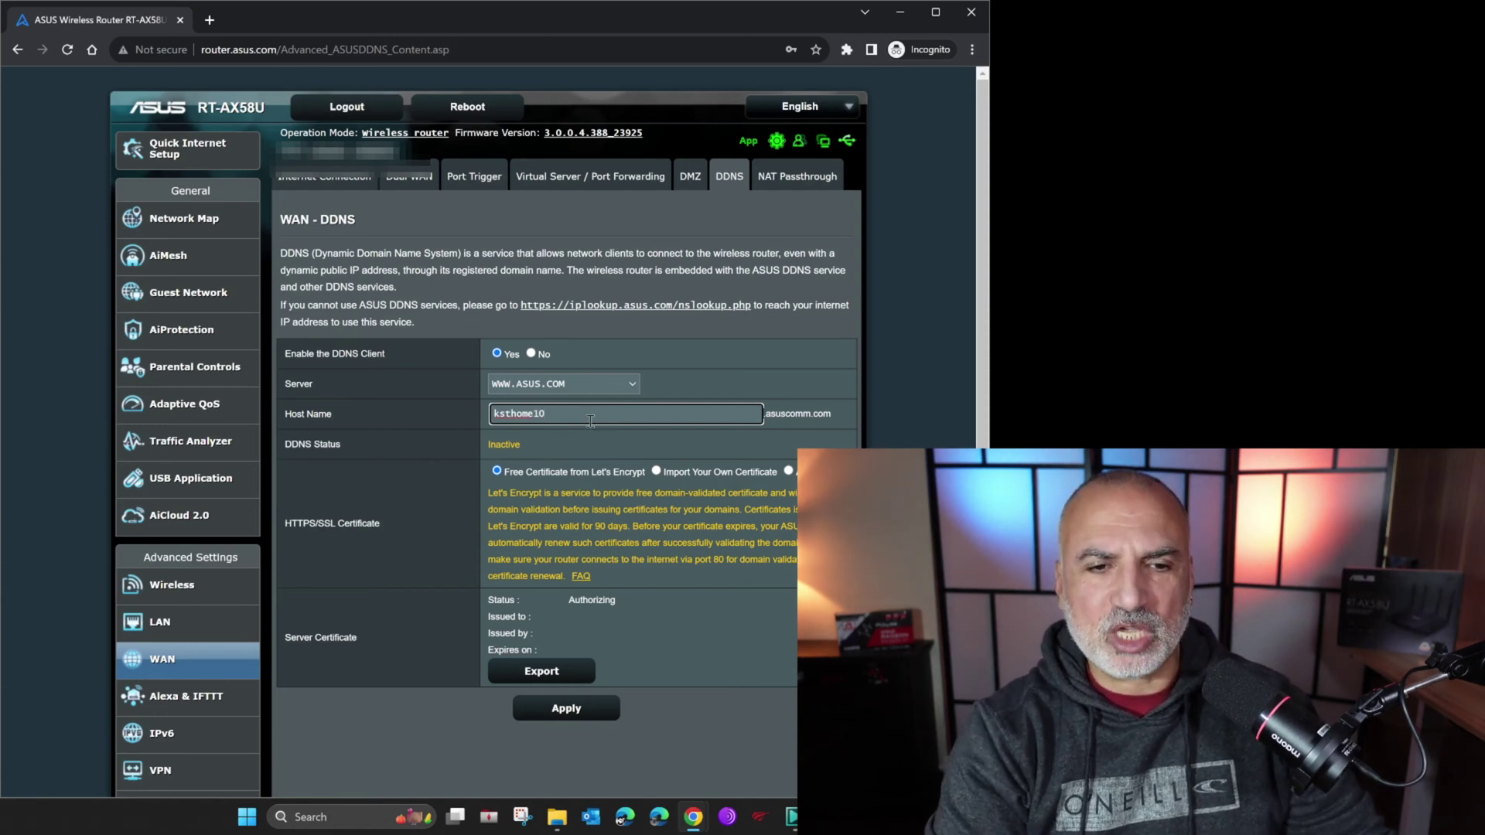
left_click(563, 710)
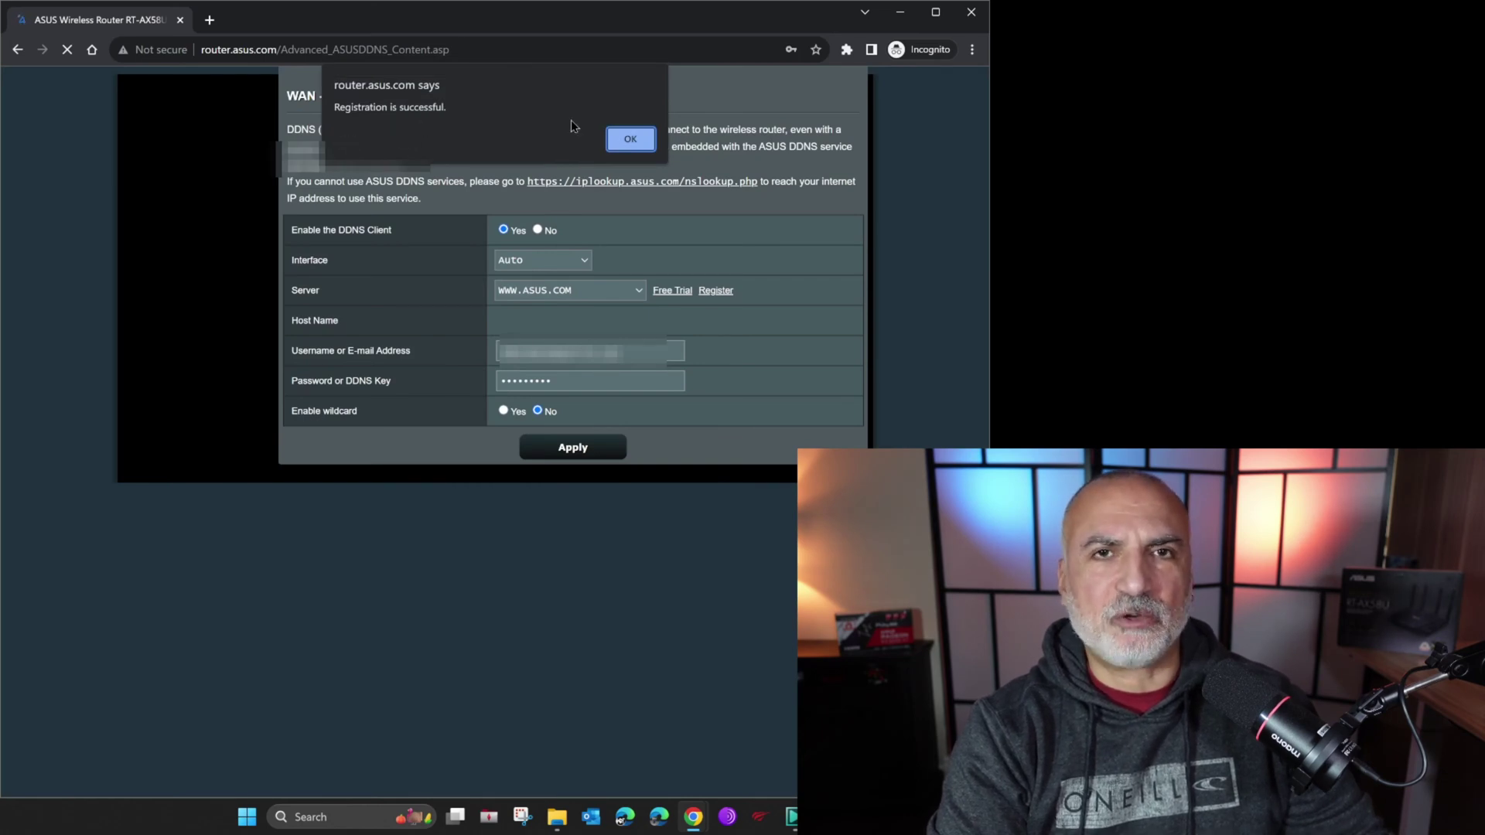
- Dismiss the registration success message and accept the Let's Encrypt certificate notice
left_click(631, 141)
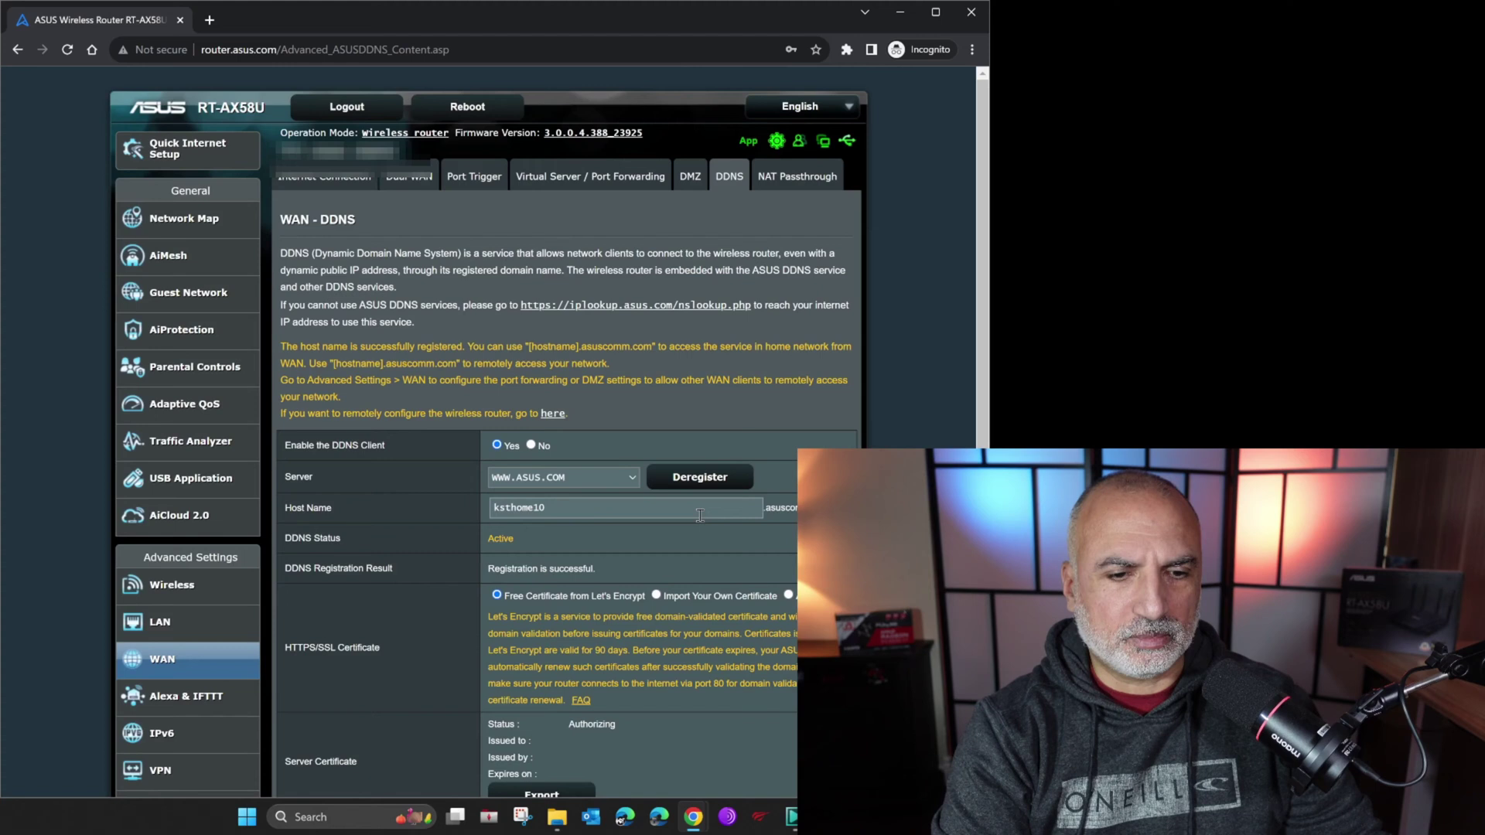
scroll(700, 516, "down", 3)
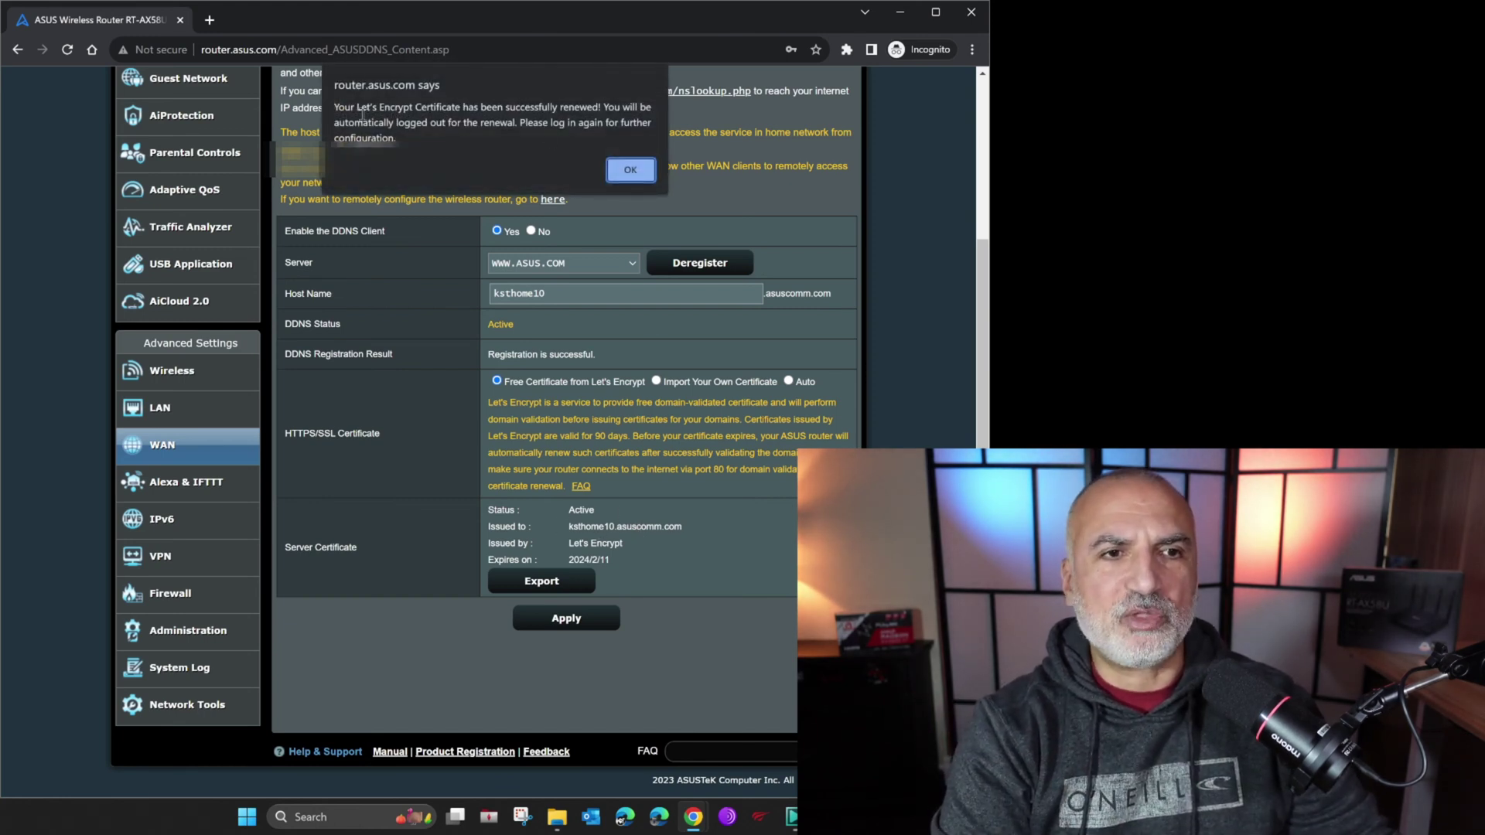
left_click(632, 172)
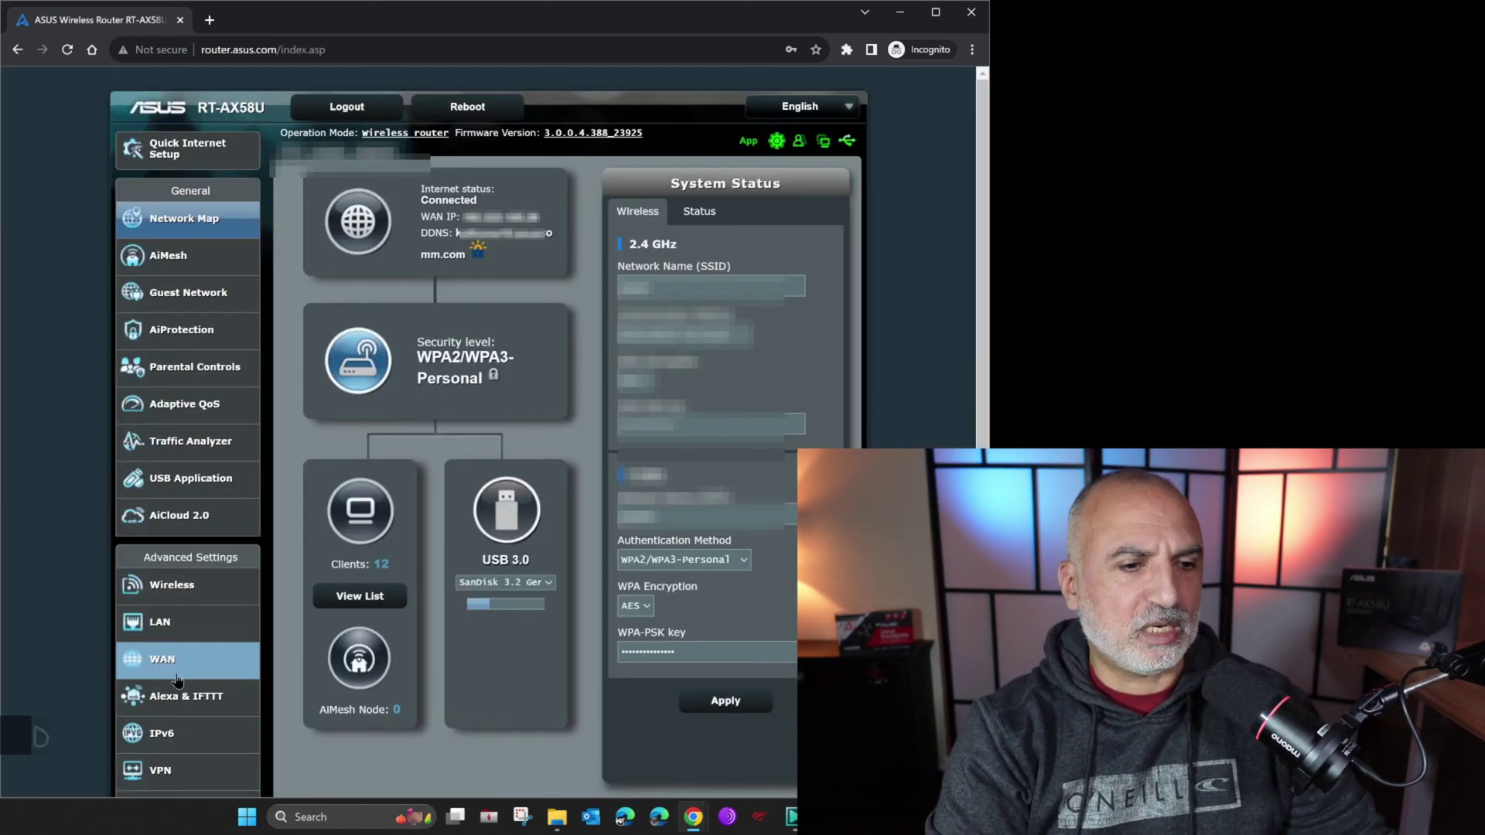
left_click(168, 667)
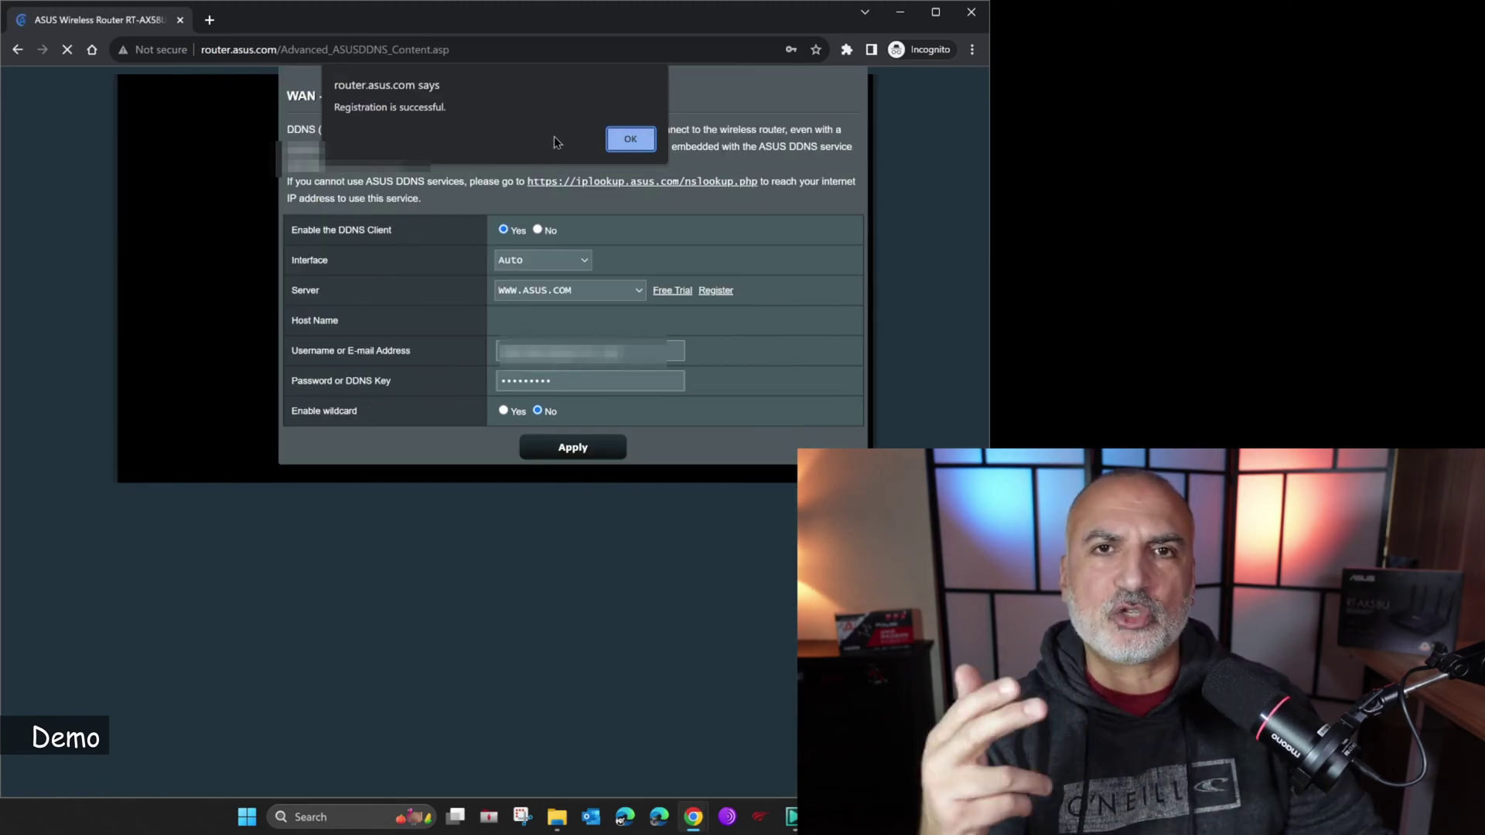
left_click(631, 140)
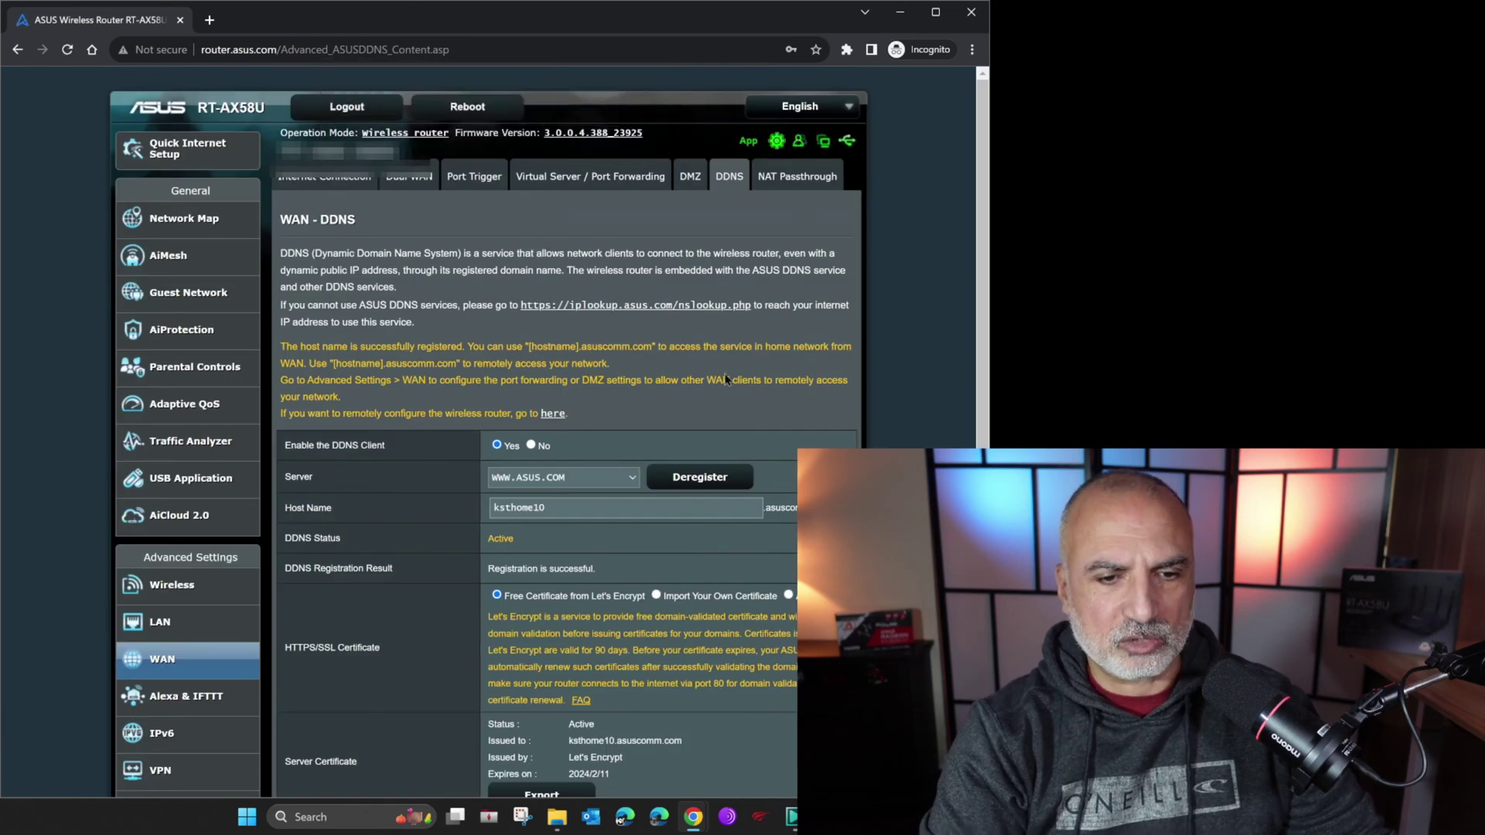
scroll(704, 383, "down", 2)
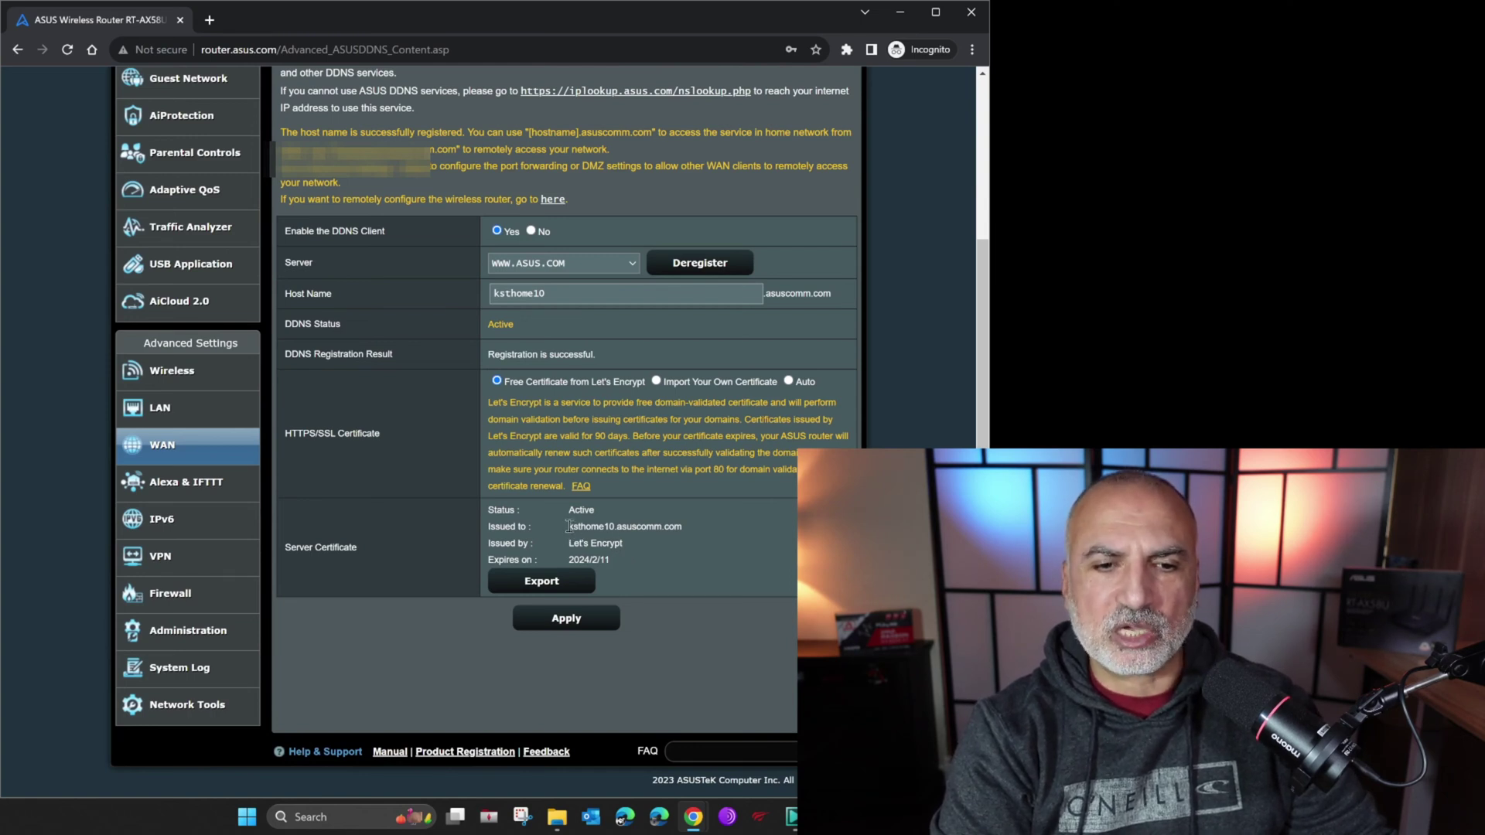
left_click_drag(569, 527, 684, 531)
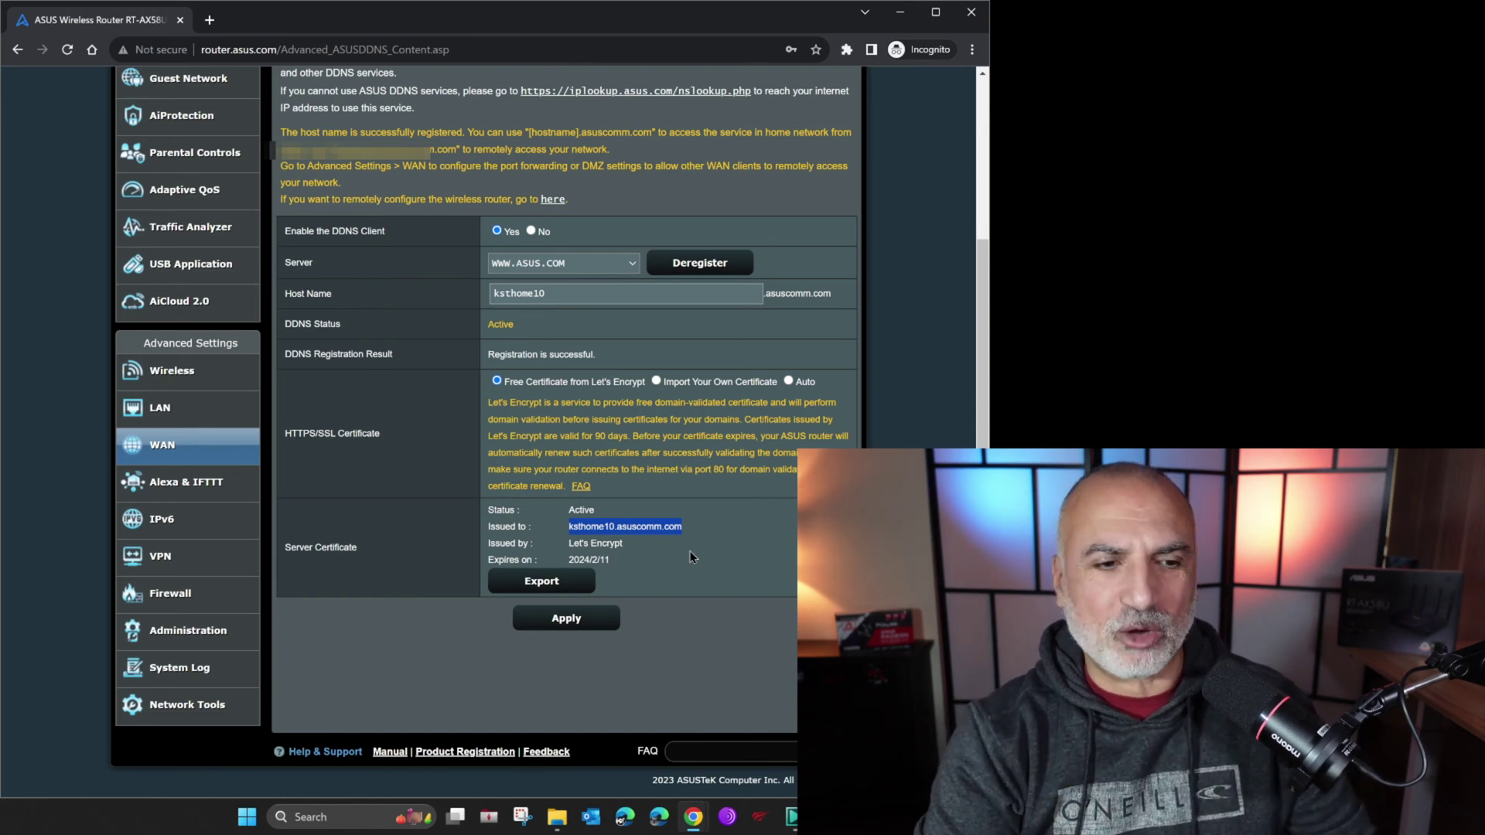
- In Administration > System, enable Web Access from WAN on HTTPS port 8443 and apply
left_click(183, 636)
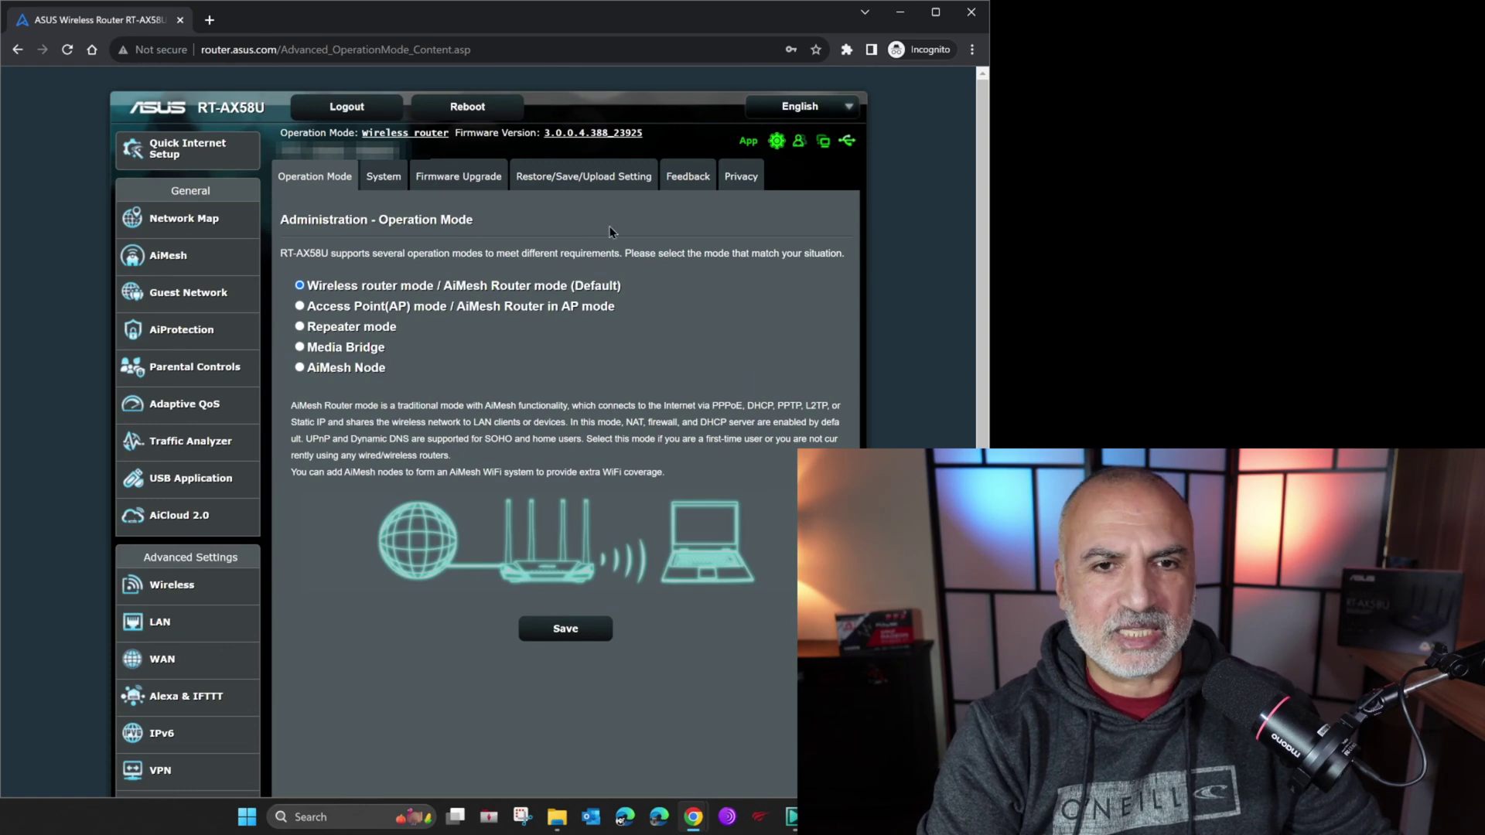
left_click(384, 180)
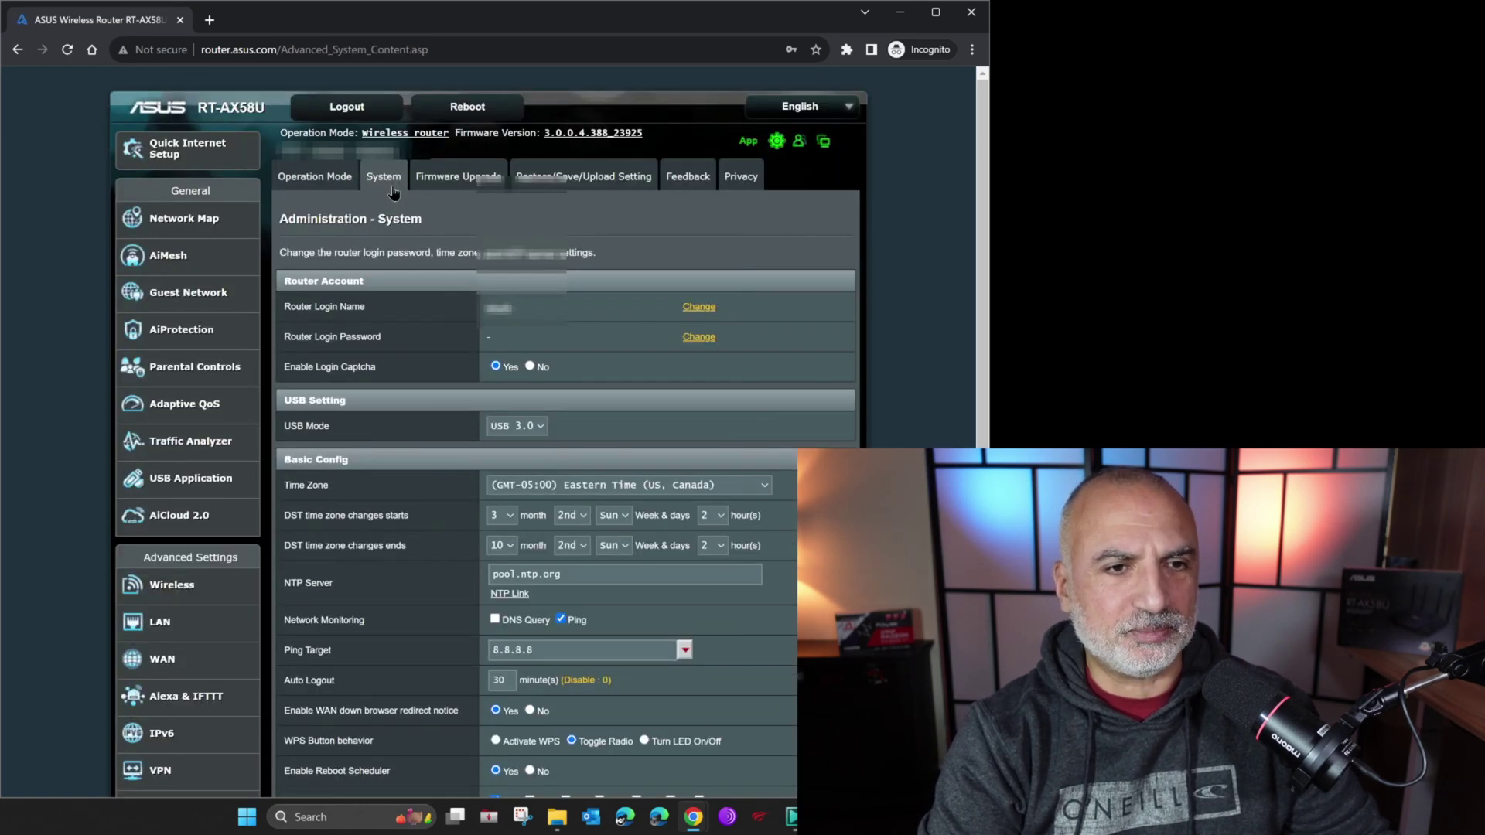
scroll(423, 419, "down", 5)
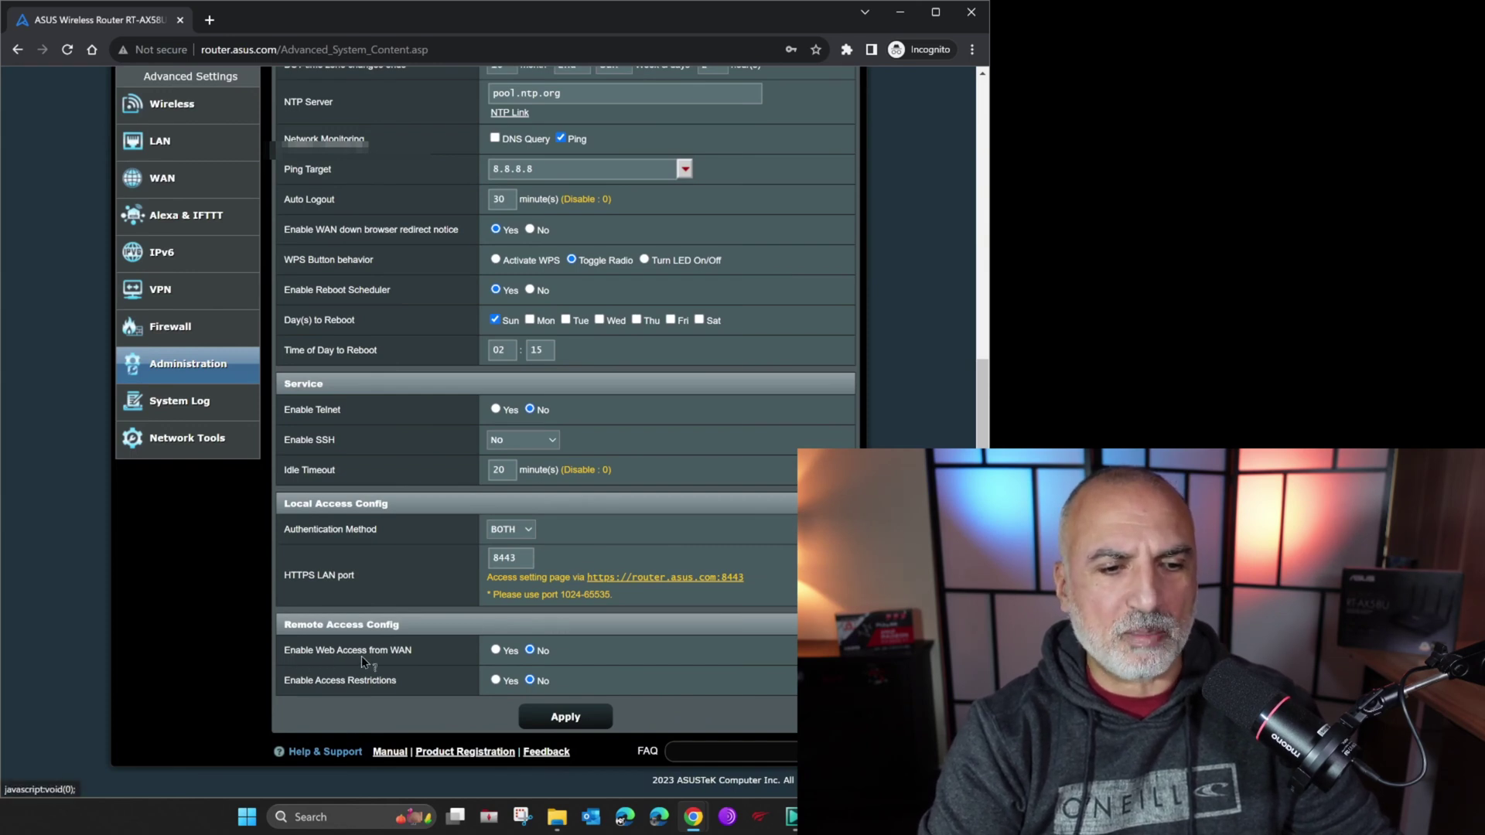
left_click(496, 651)
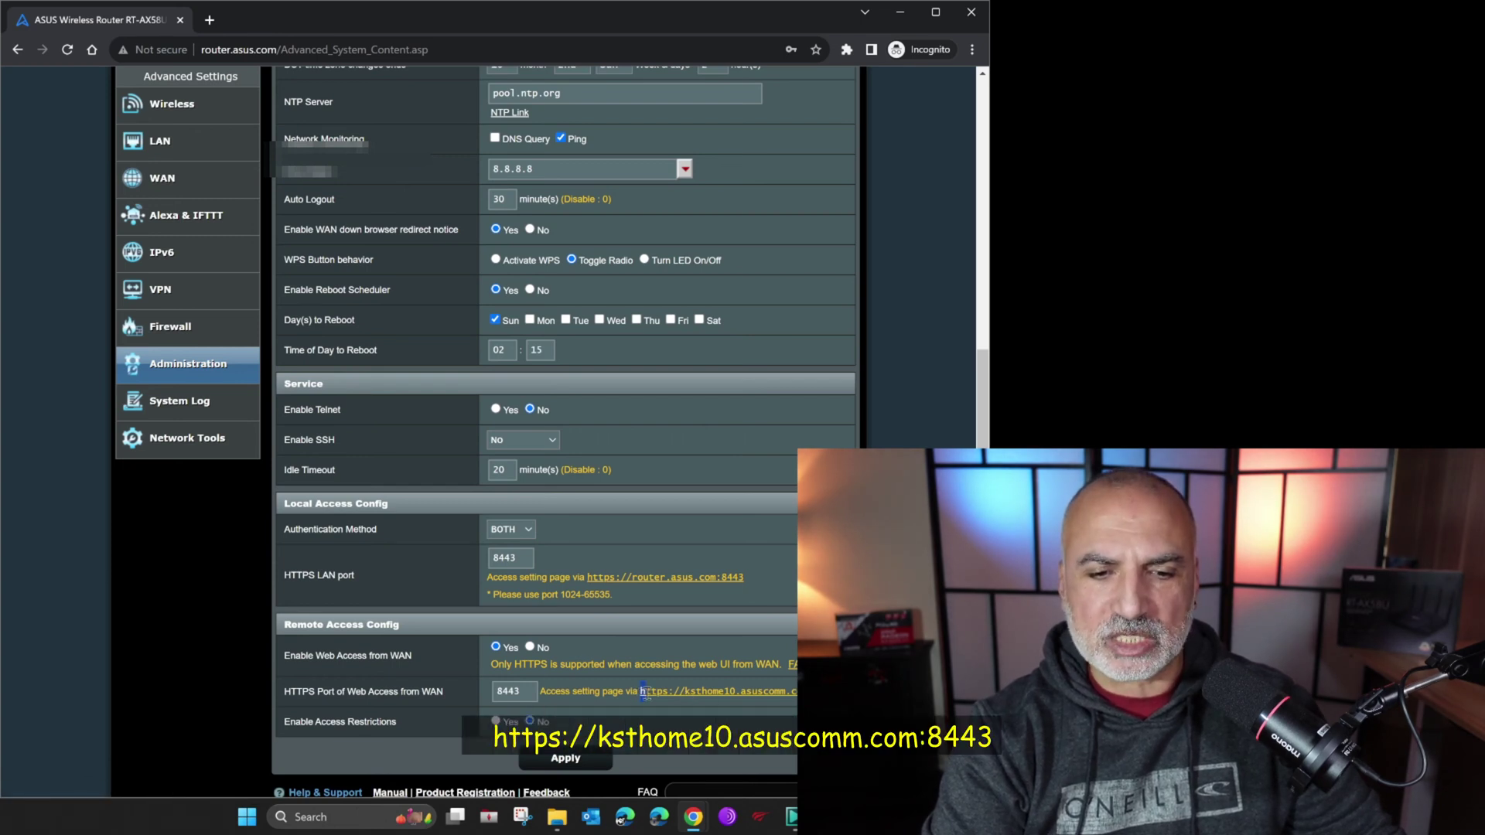
left_click_drag(640, 691, 757, 689)
left_click(756, 688)
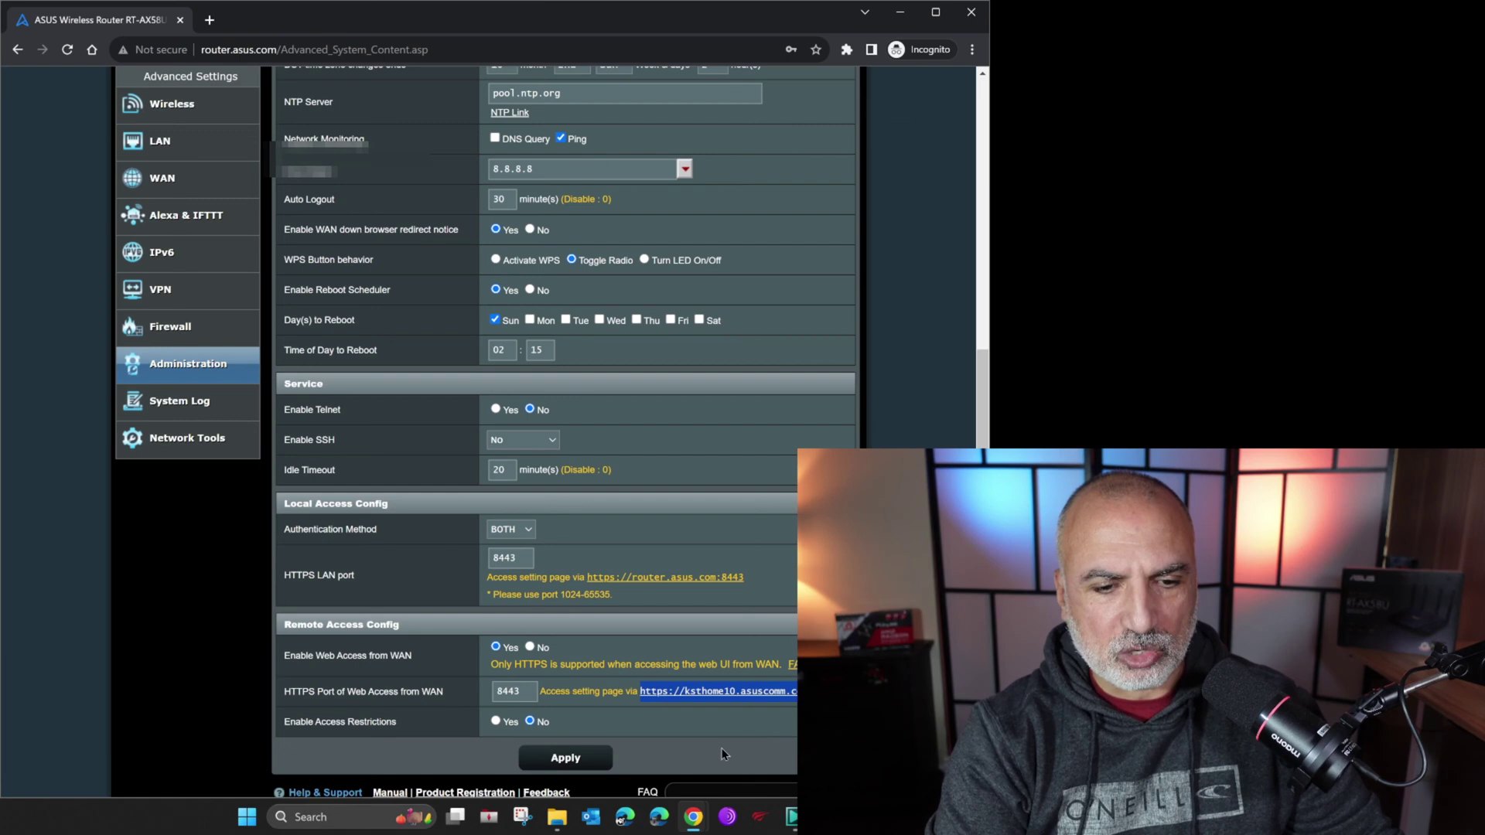
left_click(565, 760)
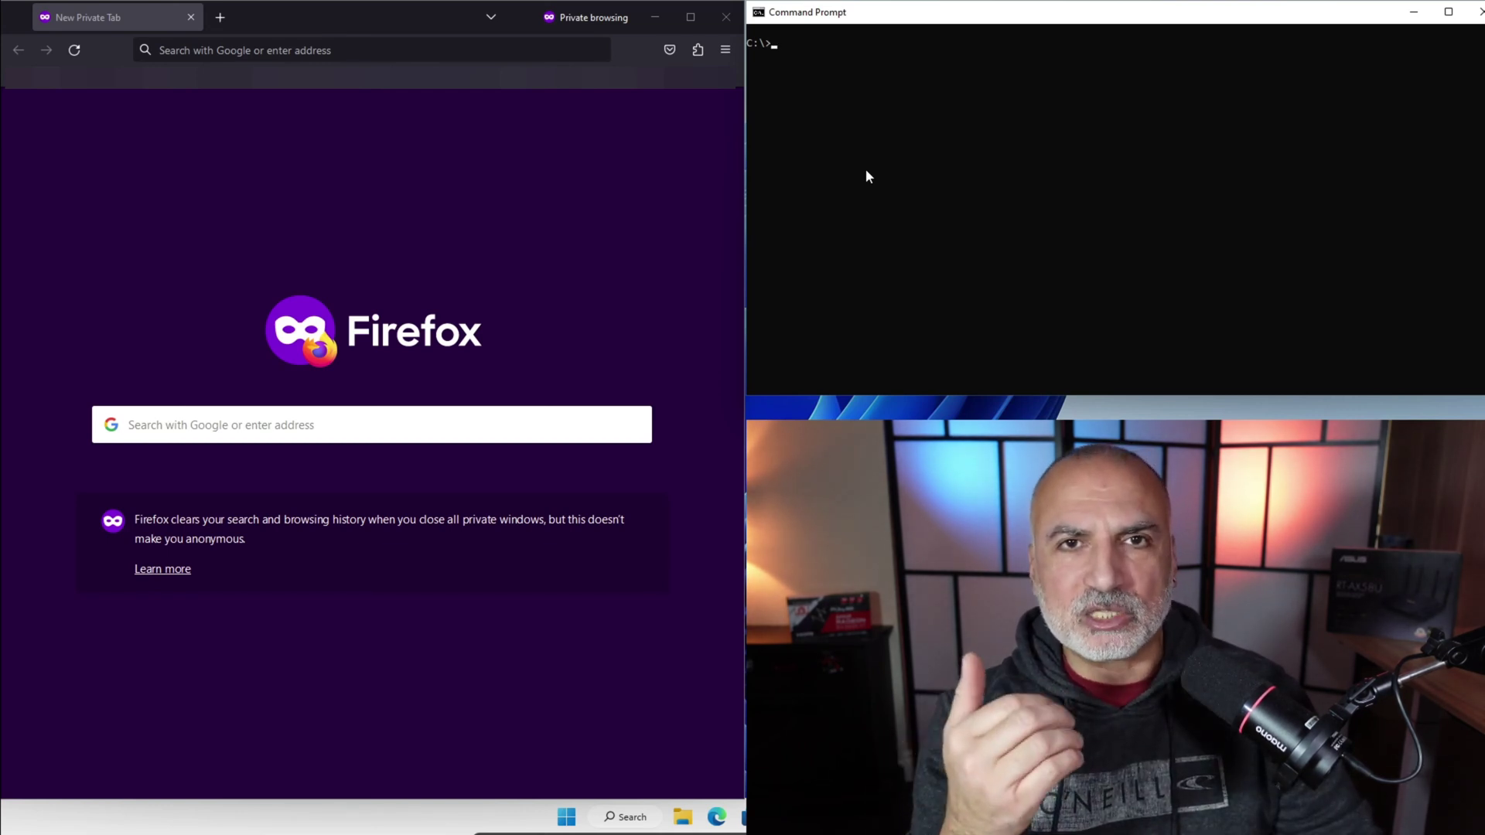
- Run ping ksthome10.asuscomm.com in Command Prompt
left_click(866, 167)
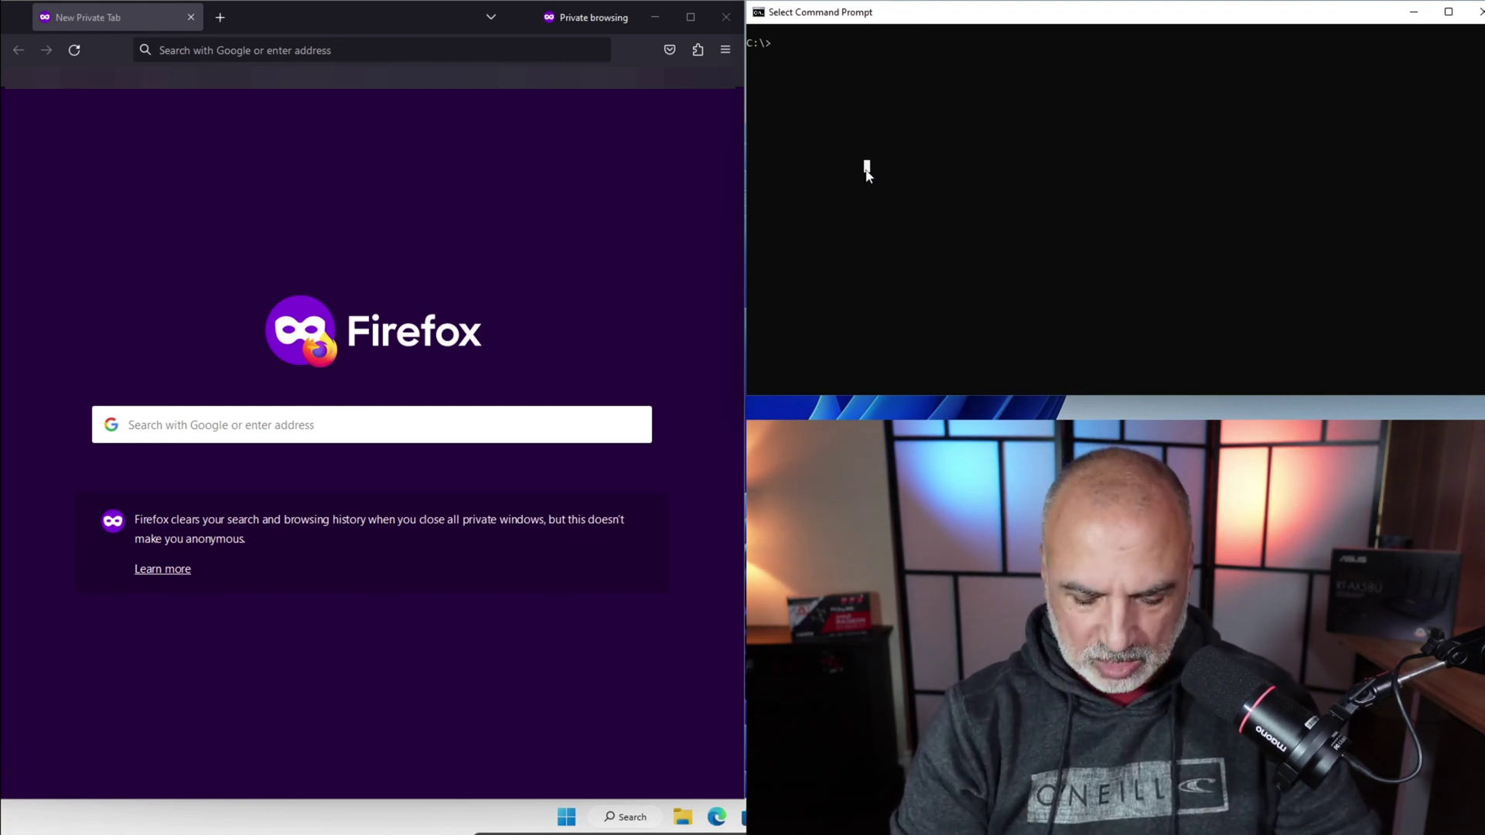
type("ping")
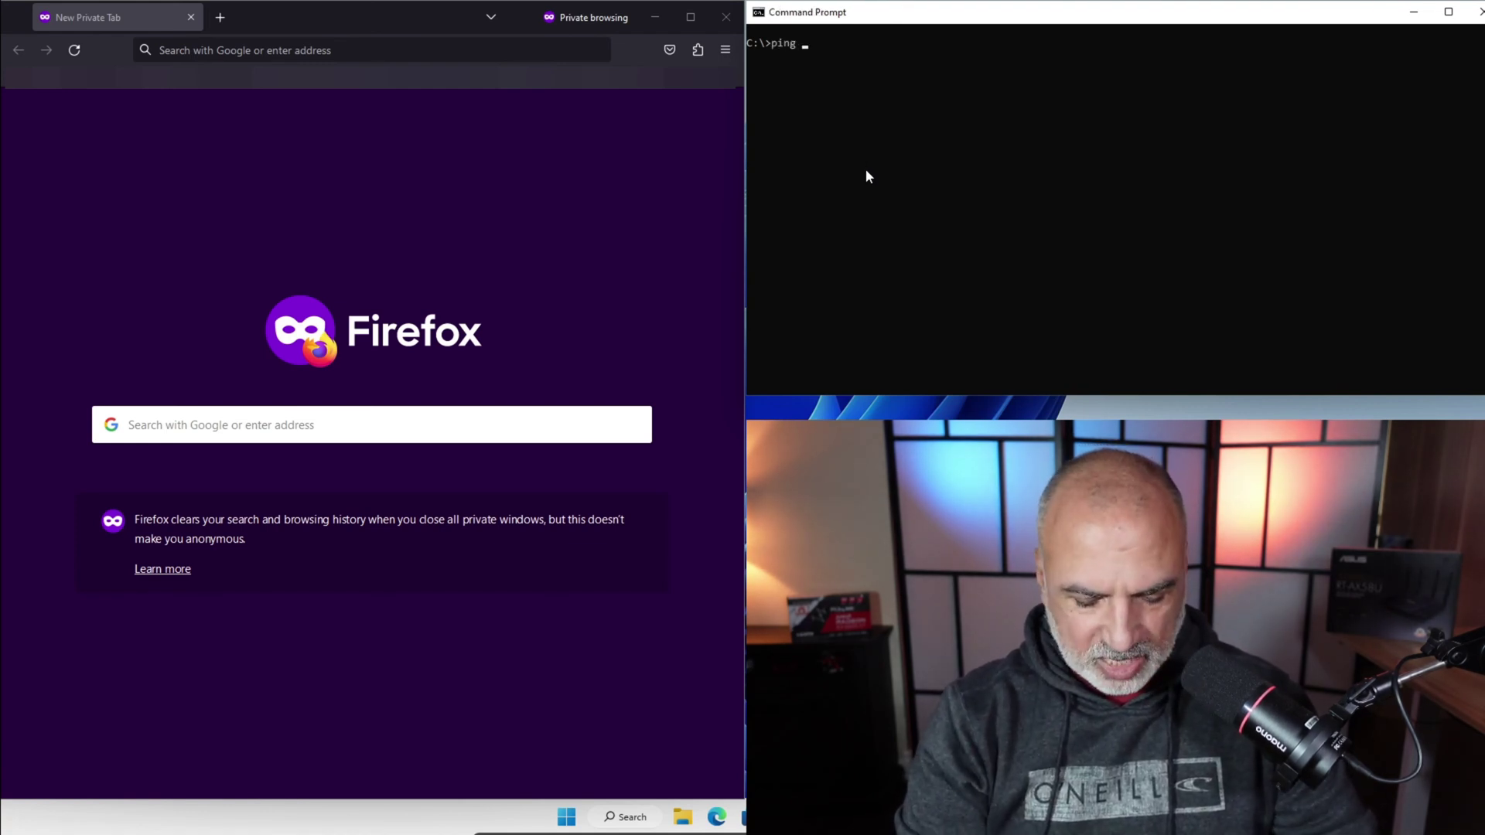
type(" kst")
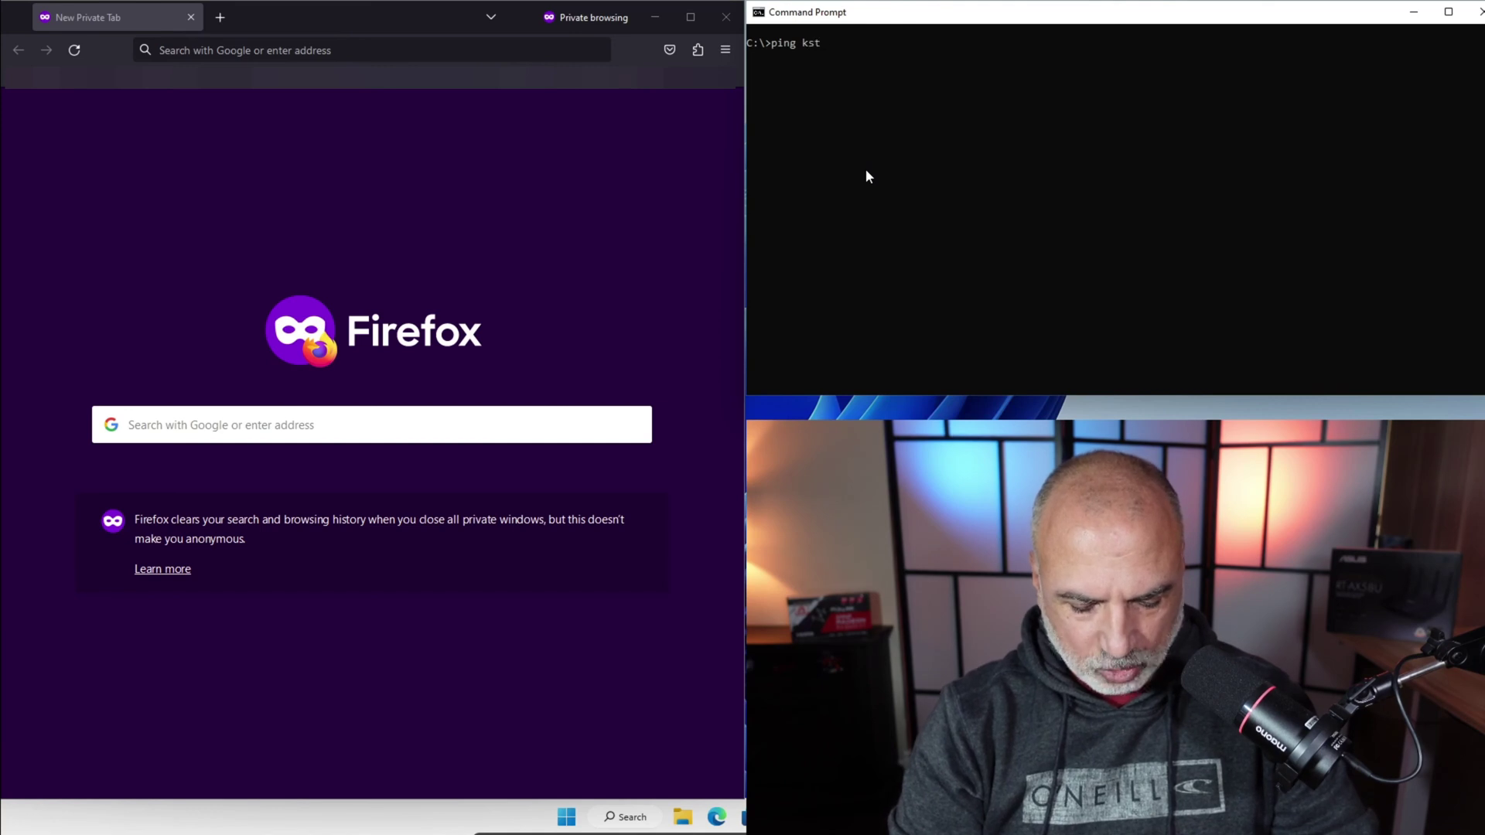
type("home10")
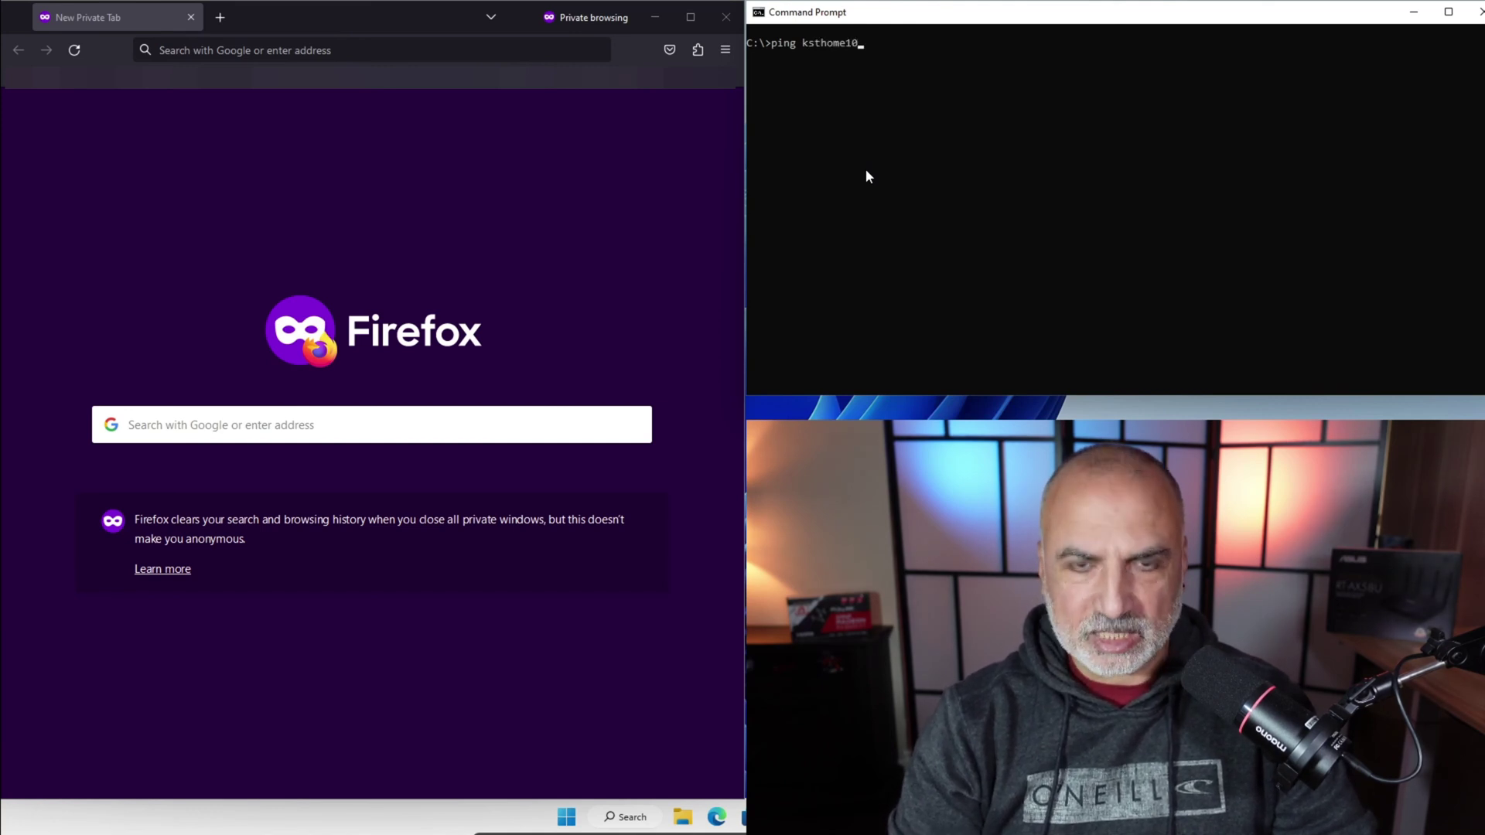
type(".asusc")
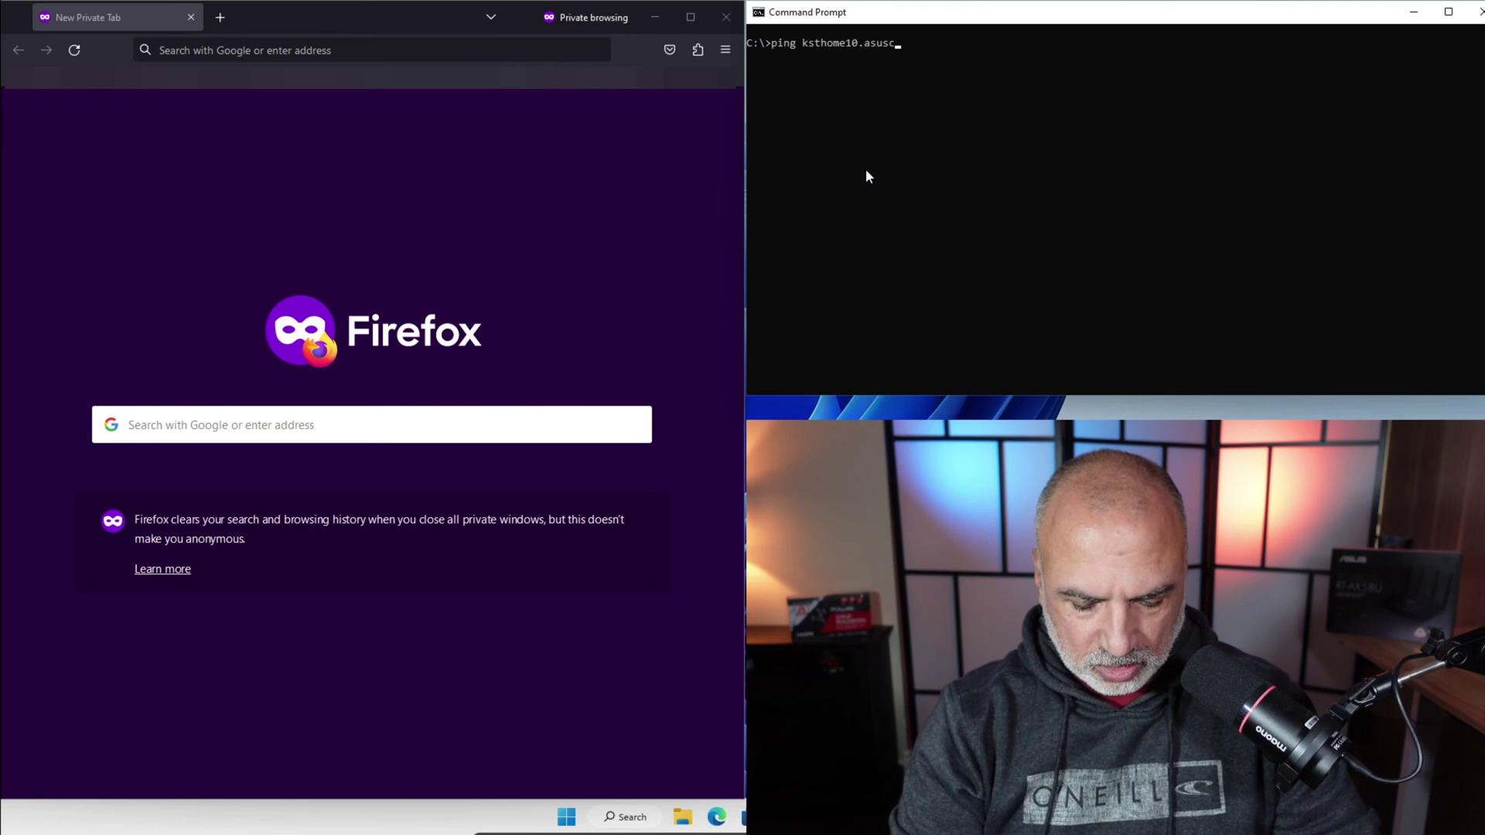
type("omm.com")
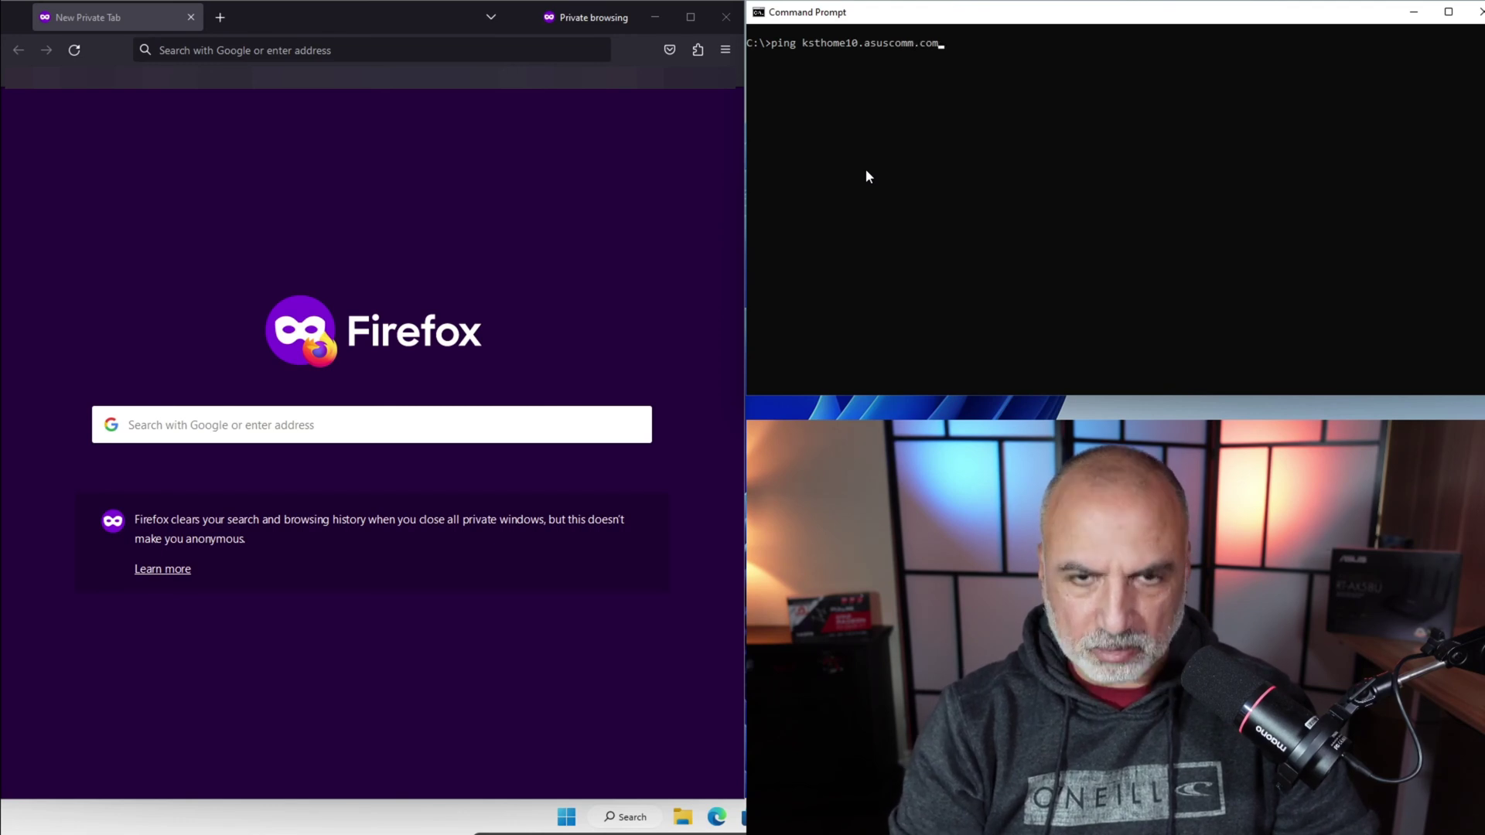
key("Return")
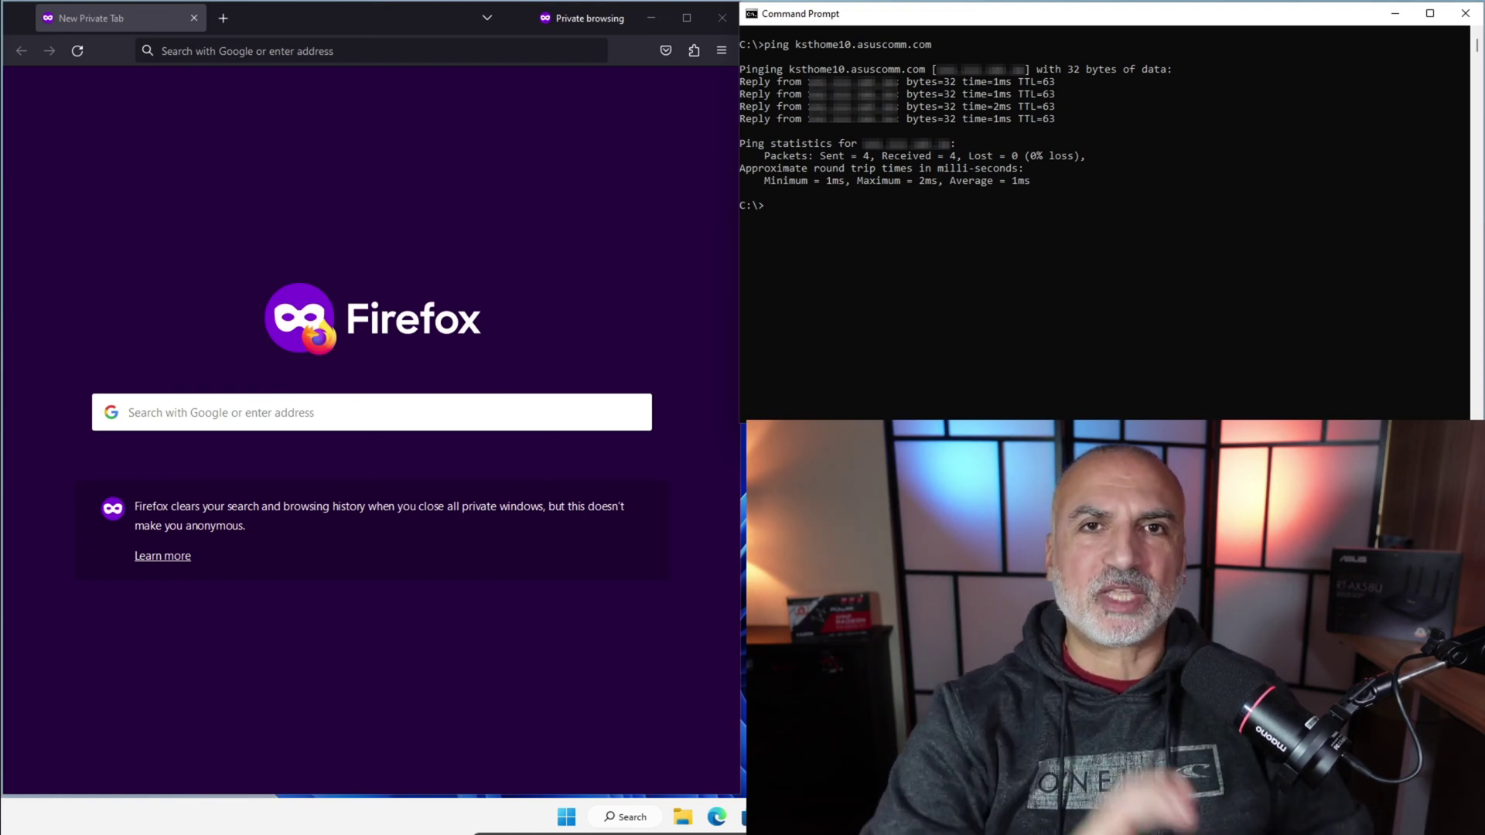
left_click(540, 217)
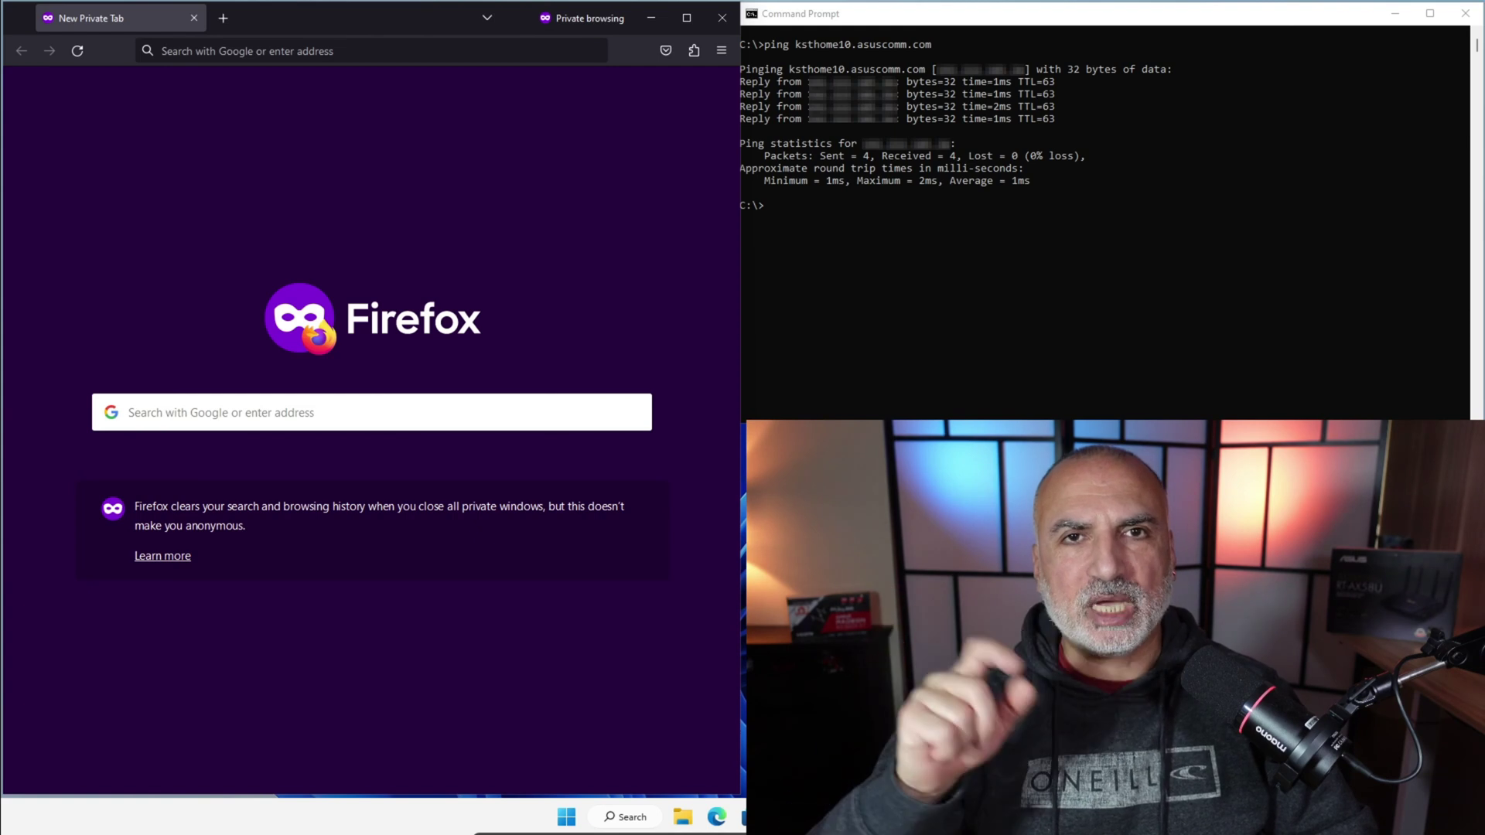
left_click(310, 50)
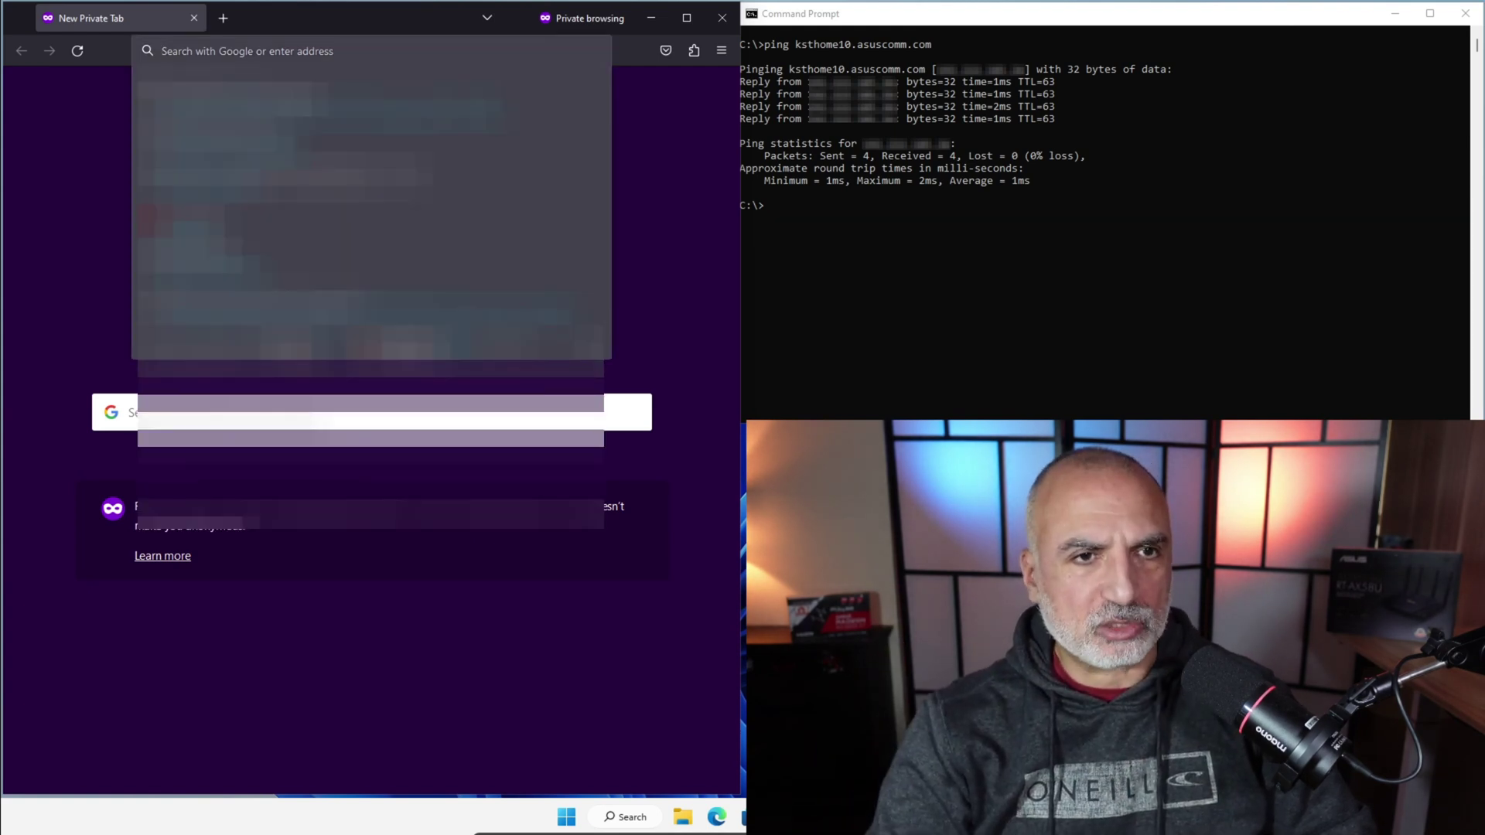
type("https")
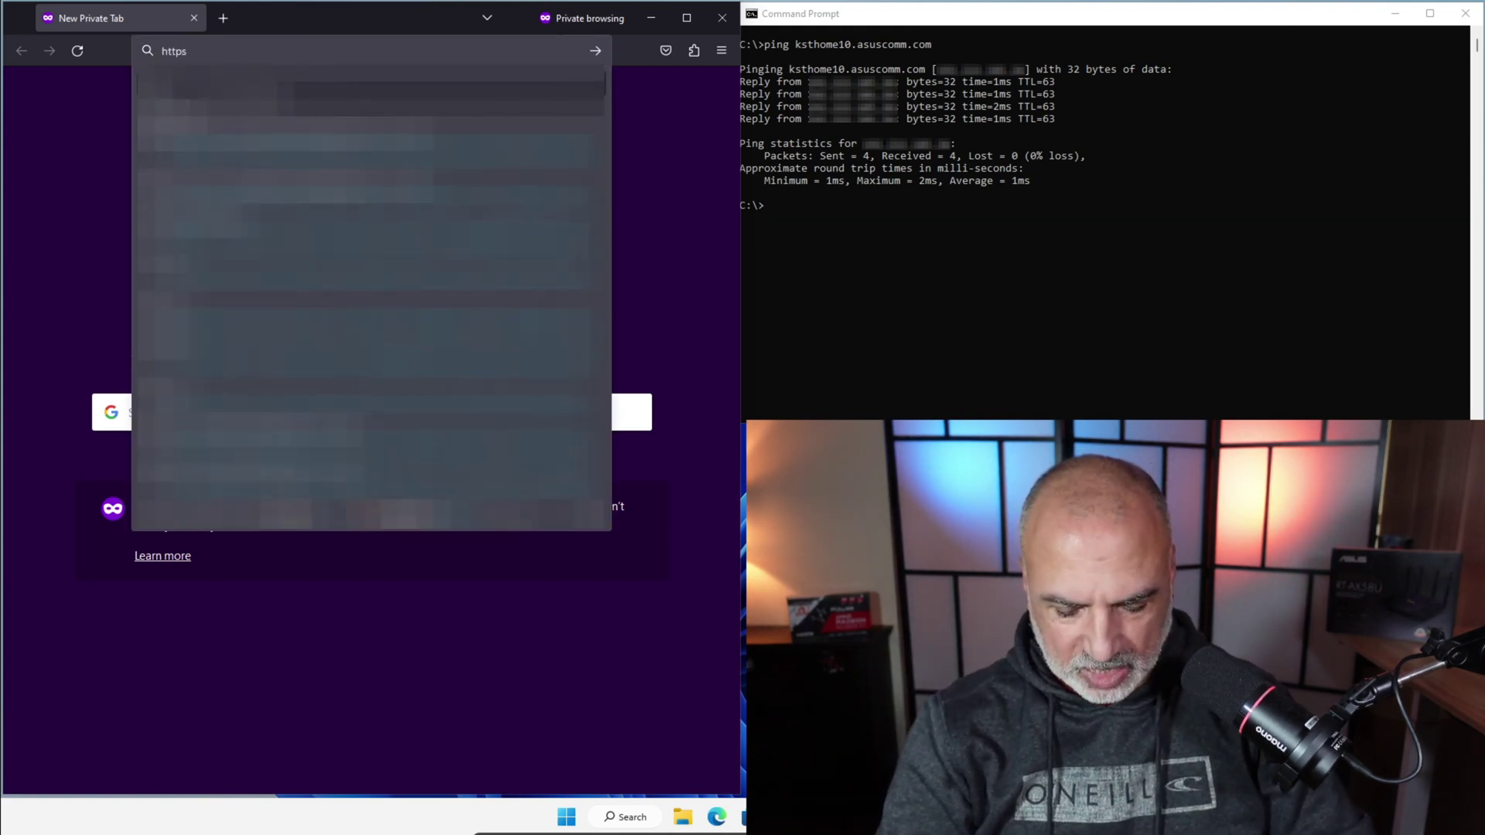
type("://")
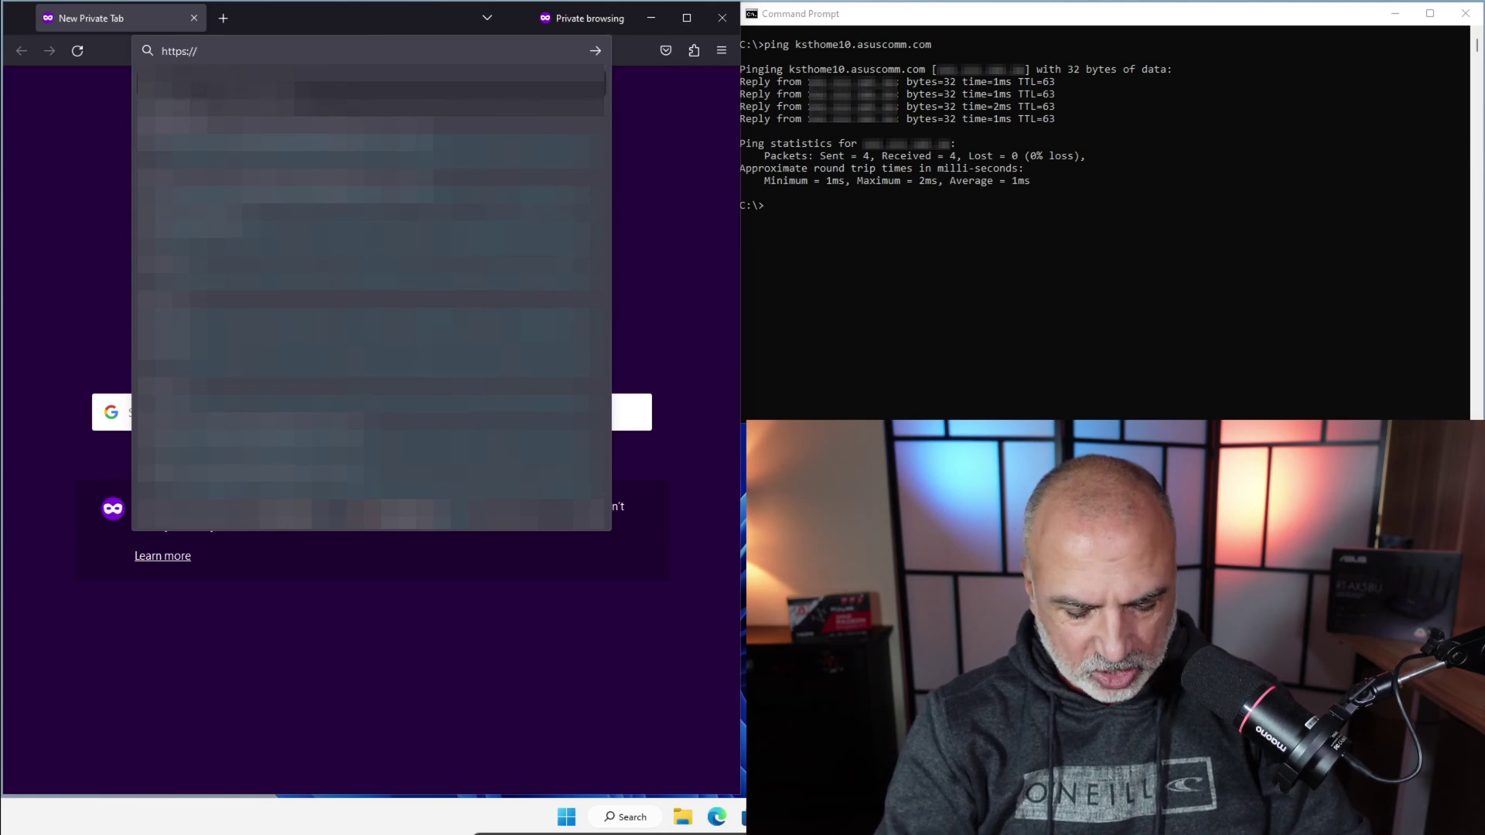
type("ksthome10")
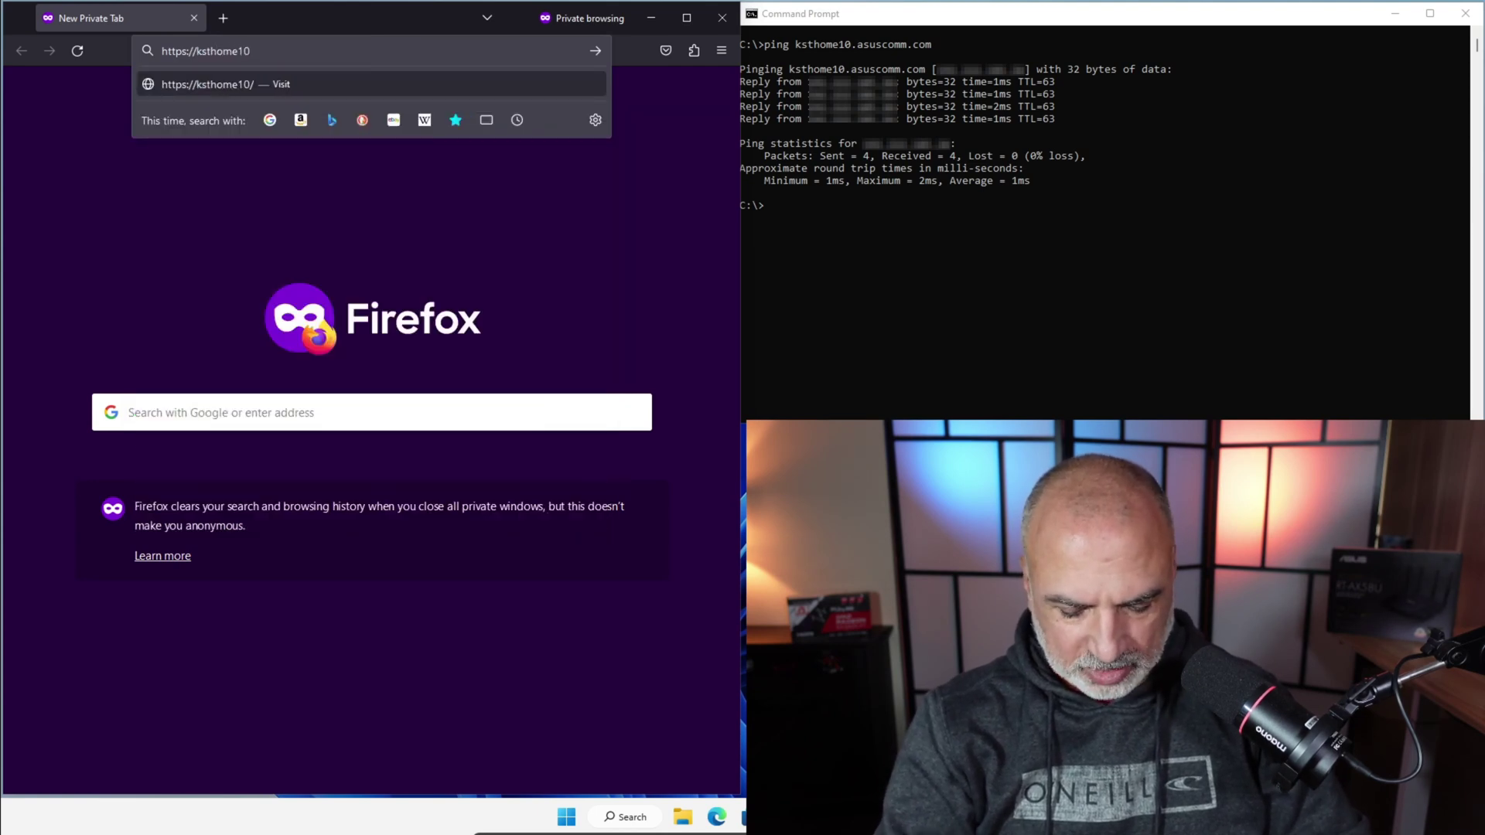
type(".asusco")
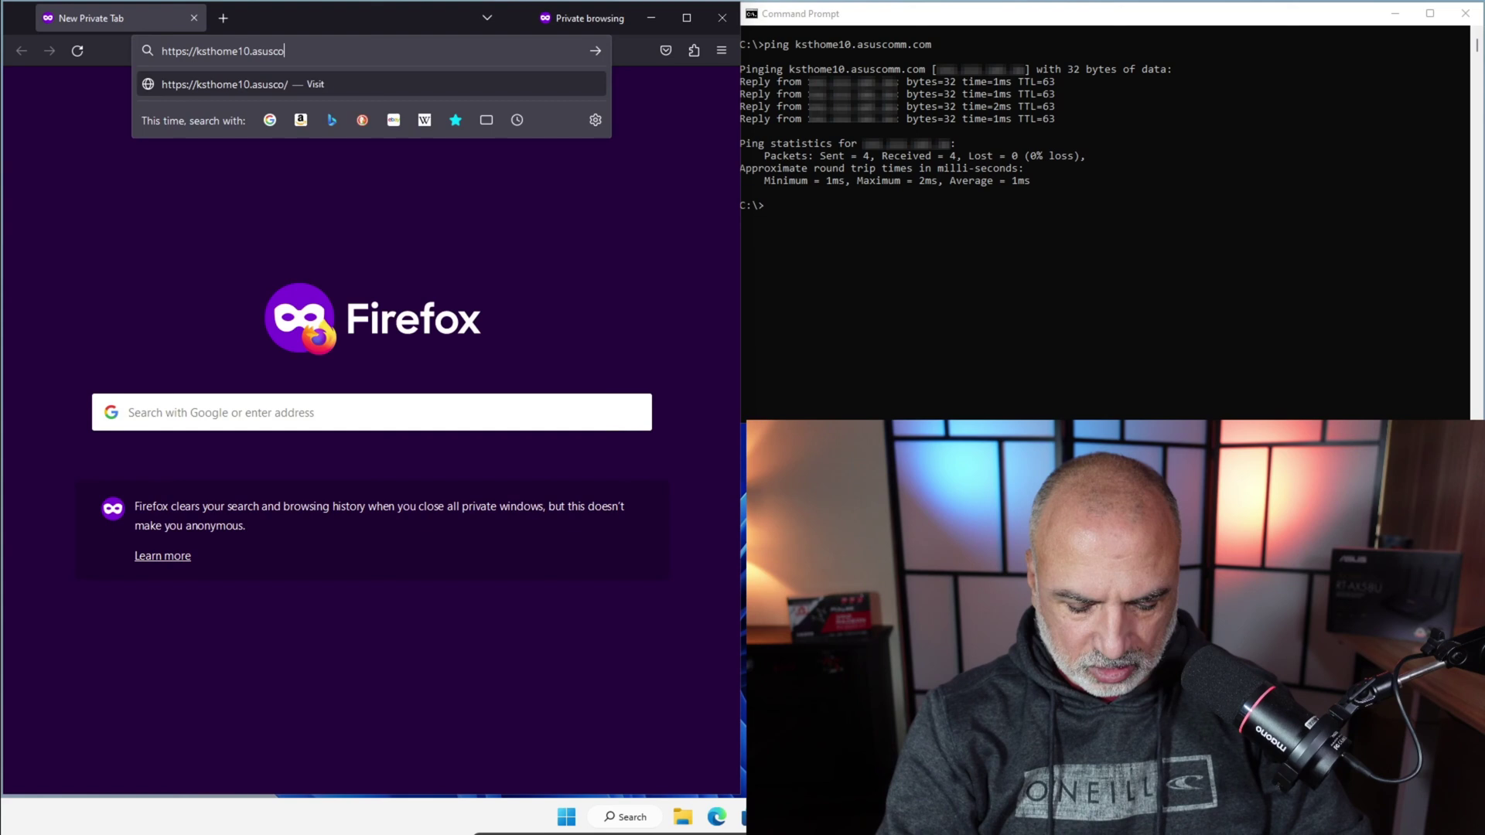
type("mm.com")
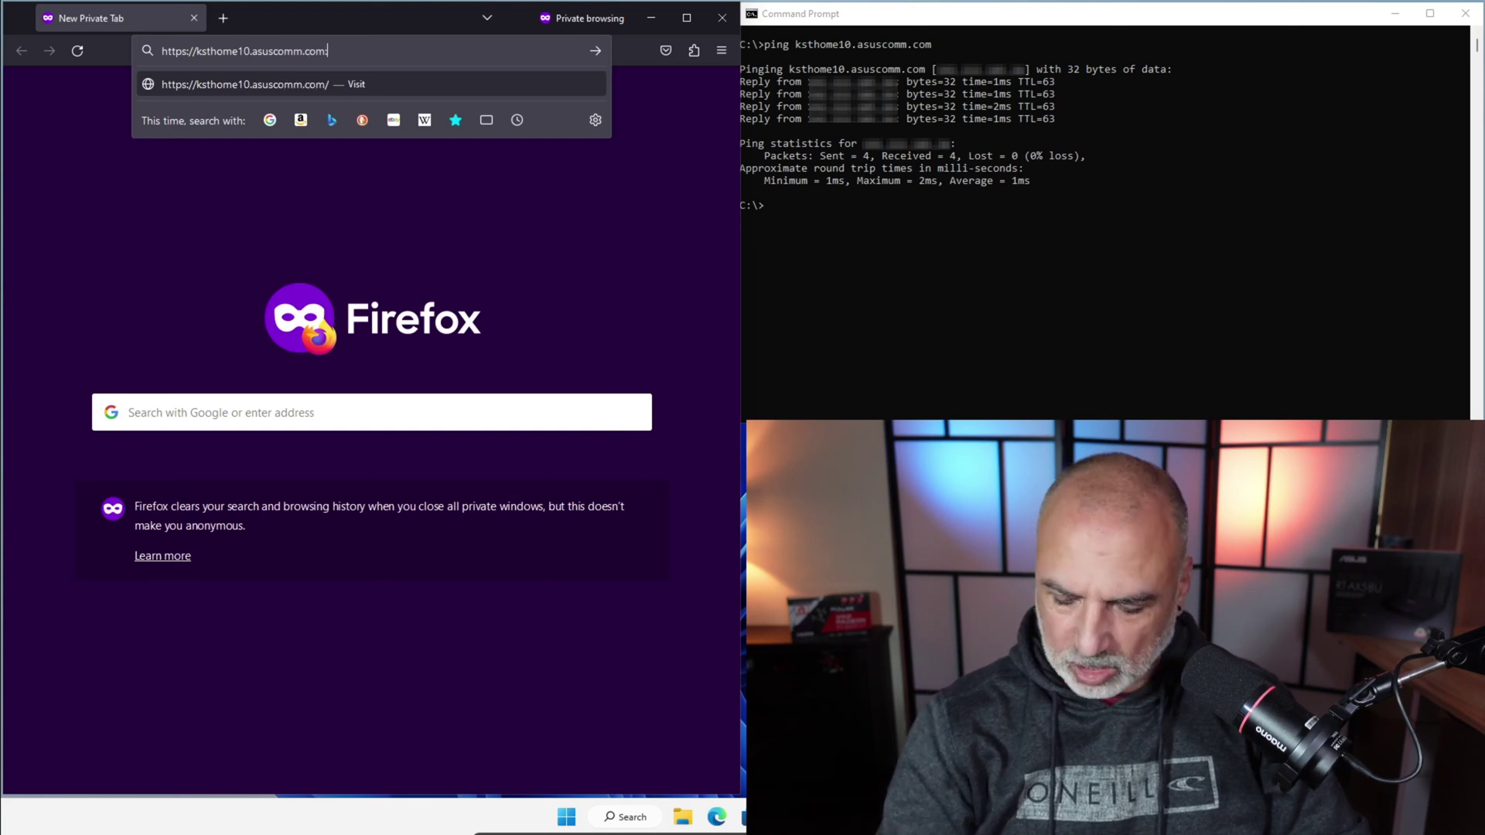
type(":8443")
key("Return")
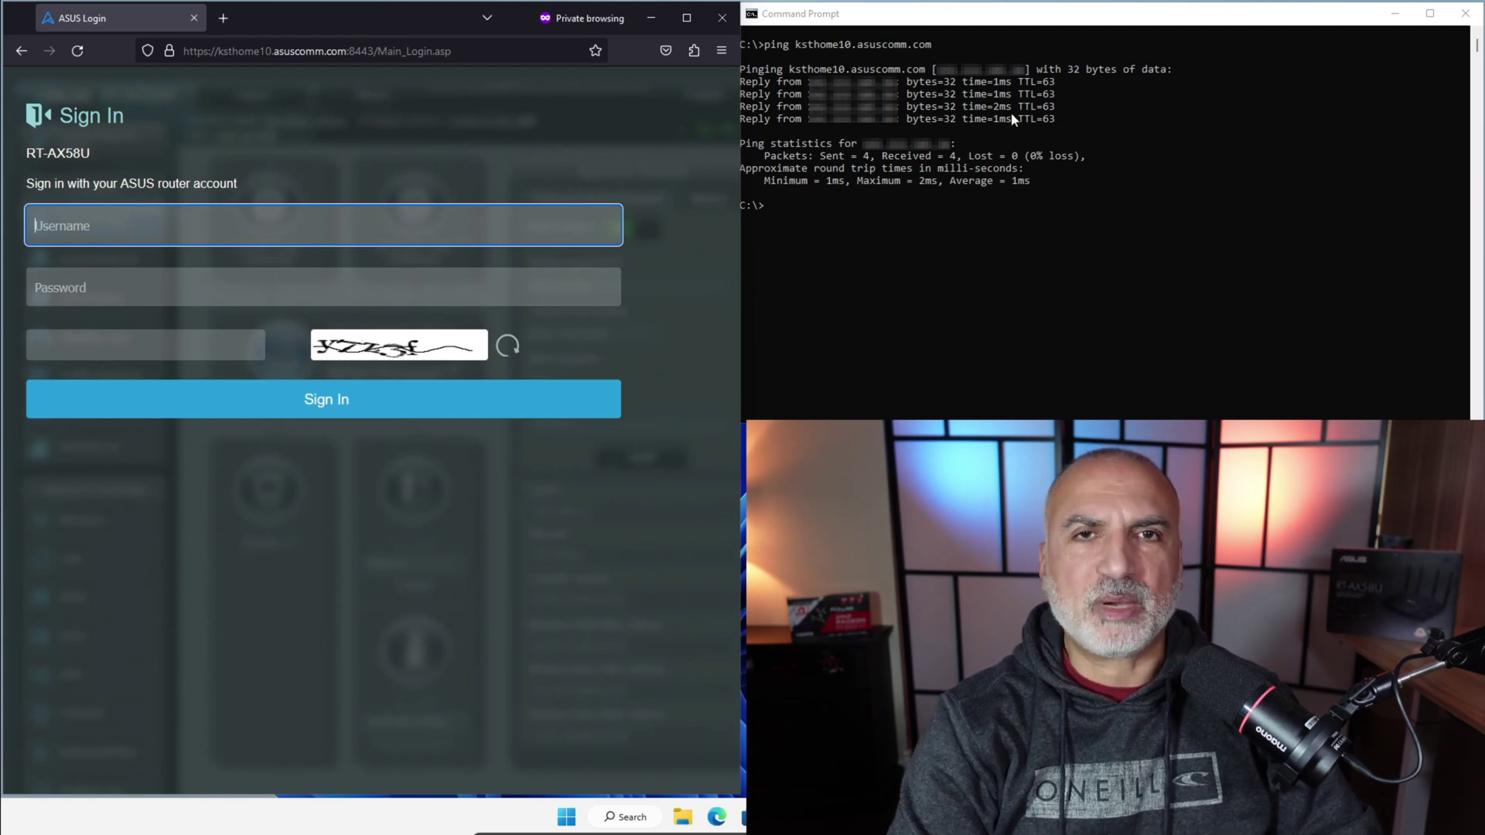
left_click(686, 18)
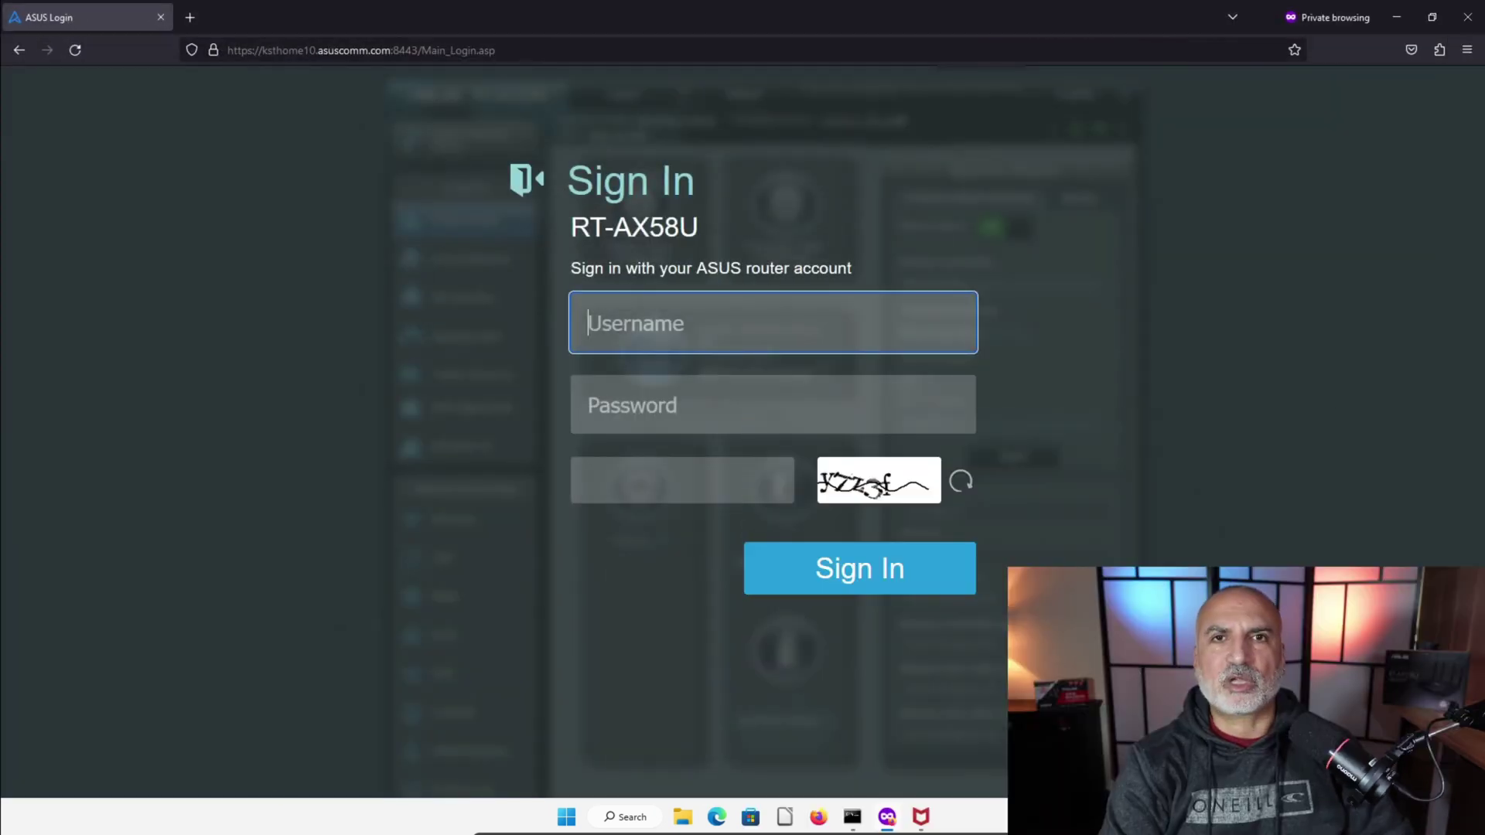
left_click(861, 587)
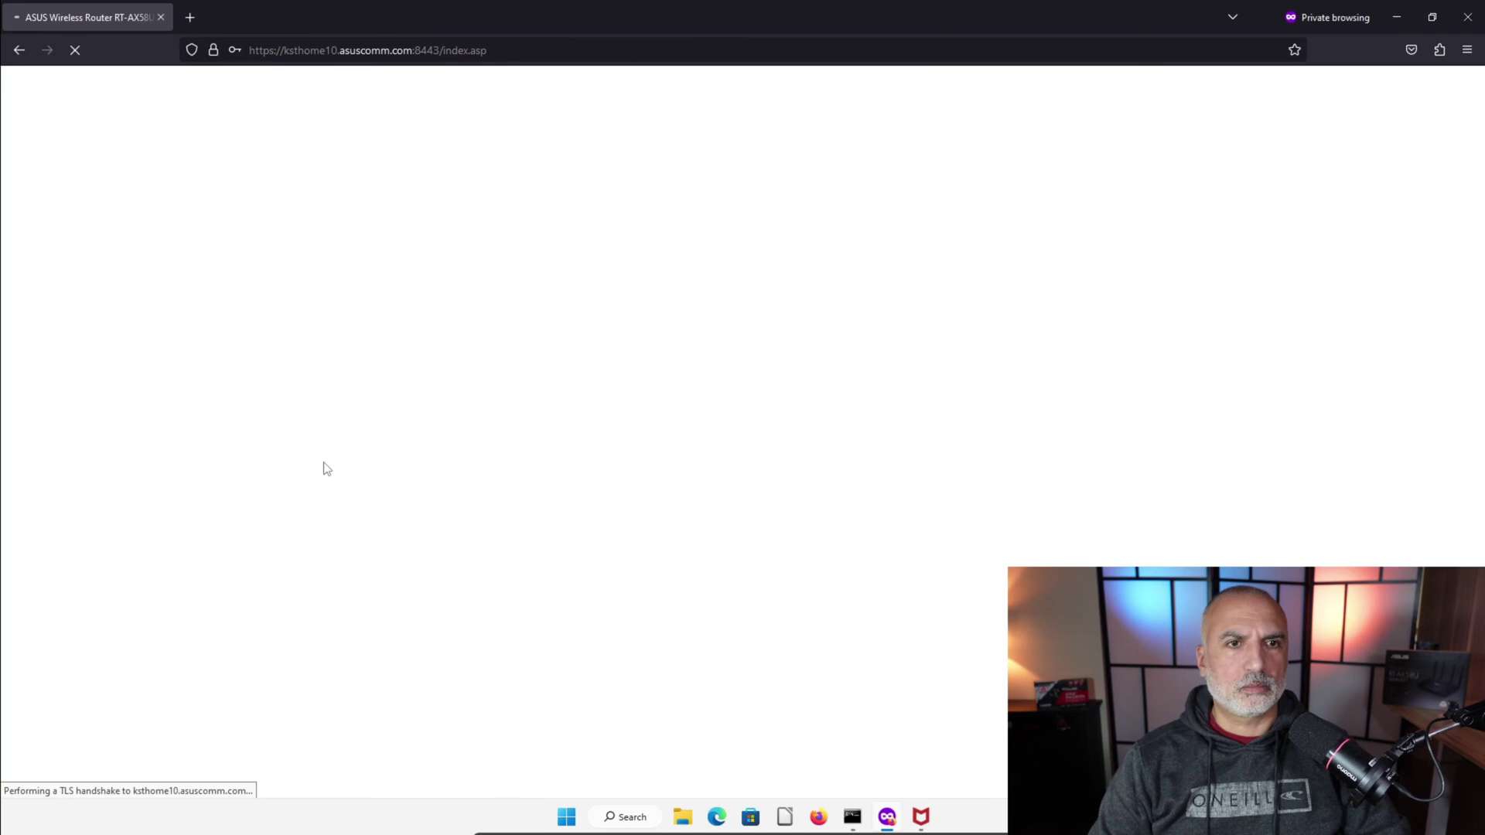